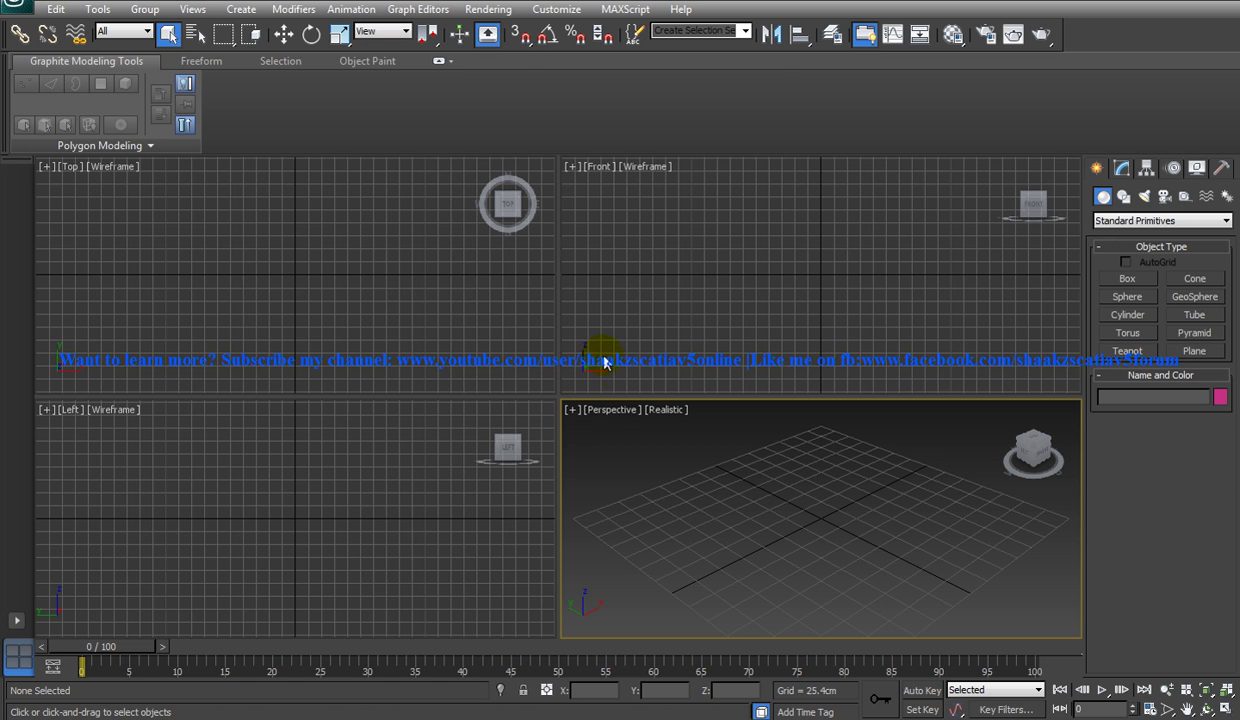
# - Set the 3ds Max display units to metric Centimeters and confirm the system unit setup
pyautogui.click(556, 12)
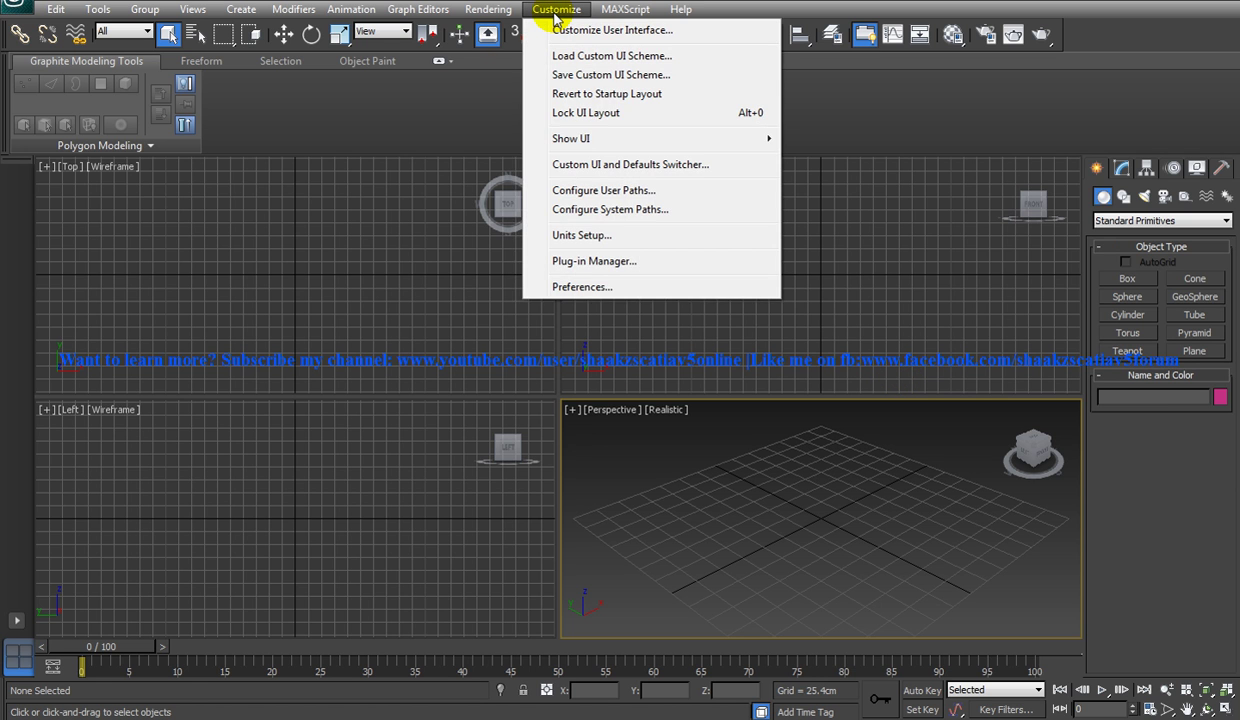
pyautogui.click(572, 235)
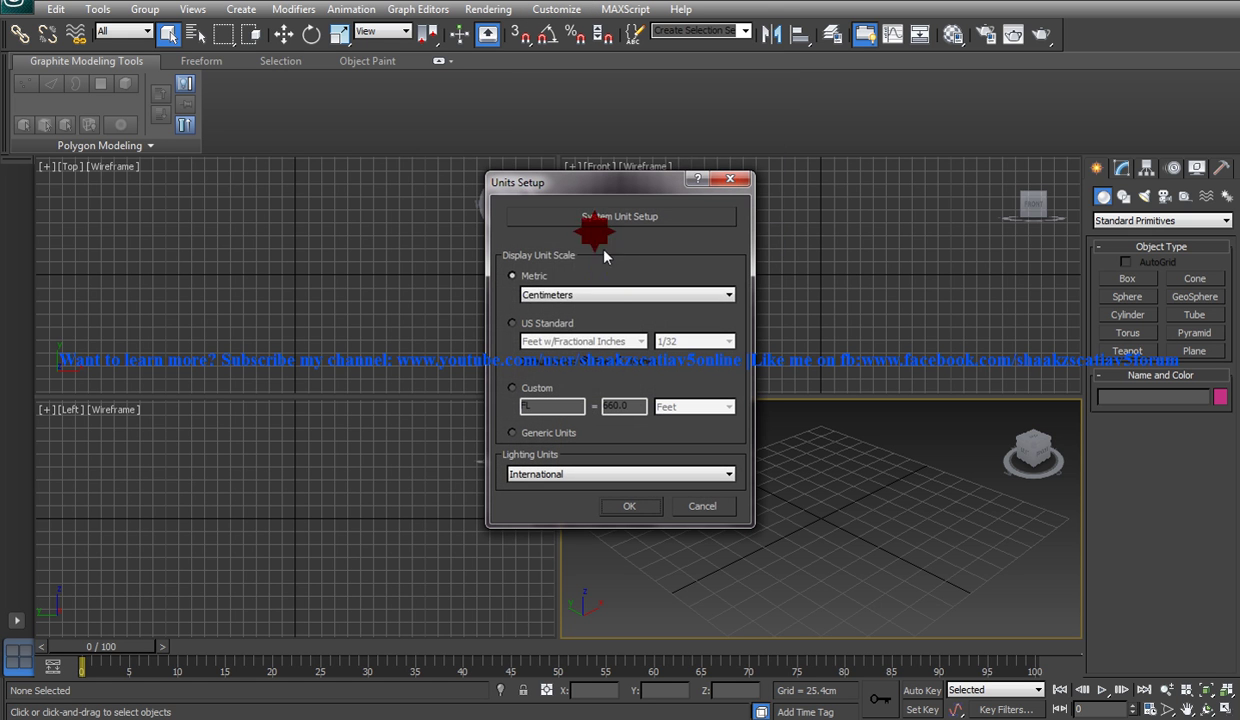
pyautogui.click(565, 295)
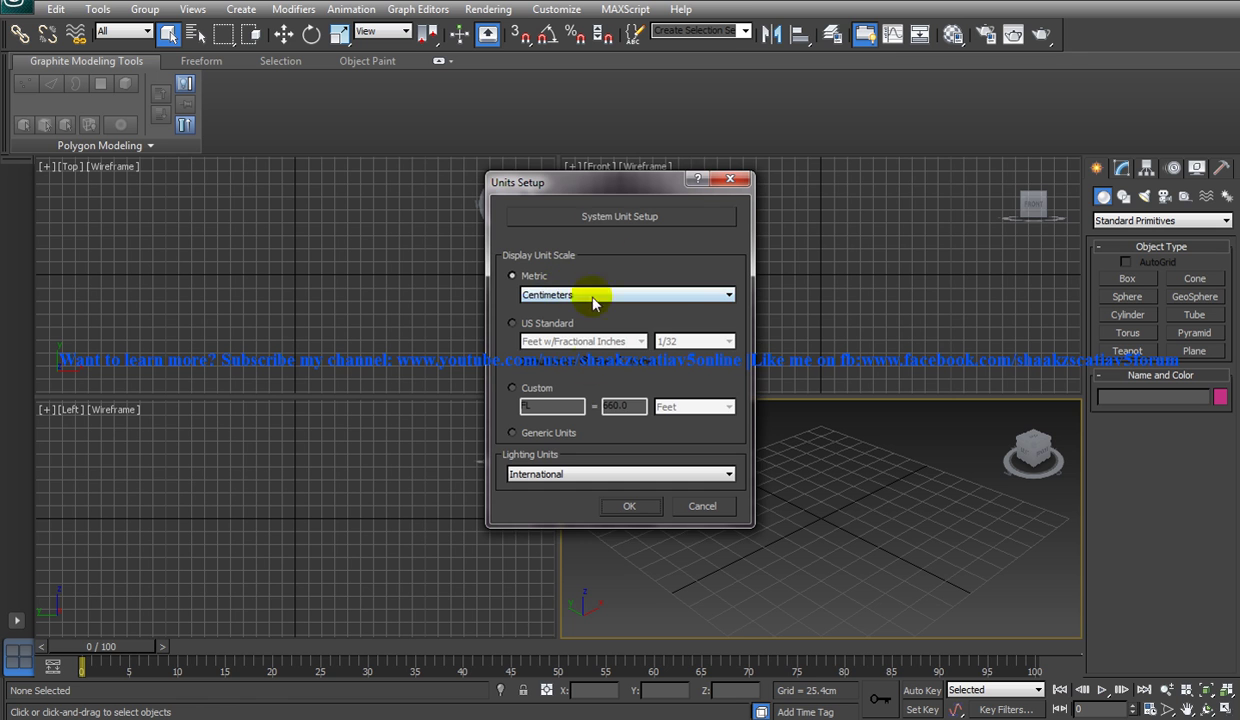
pyautogui.click(600, 216)
pyautogui.click(622, 437)
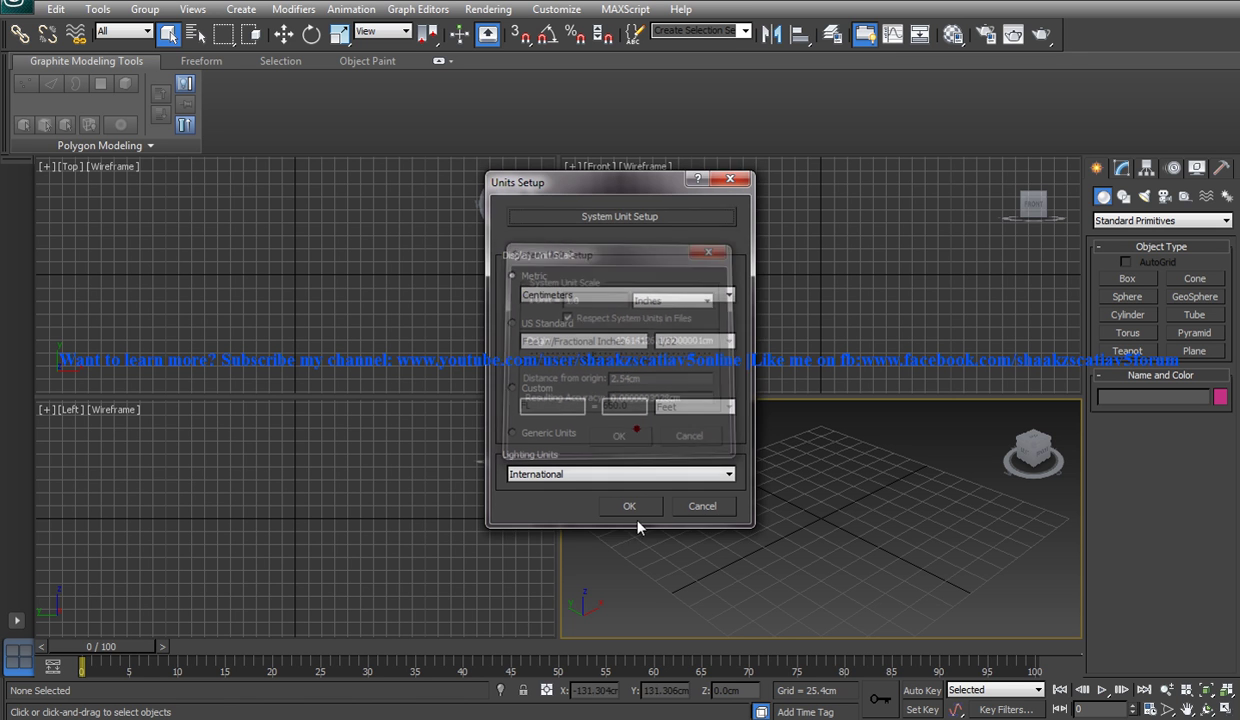
pyautogui.click(630, 506)
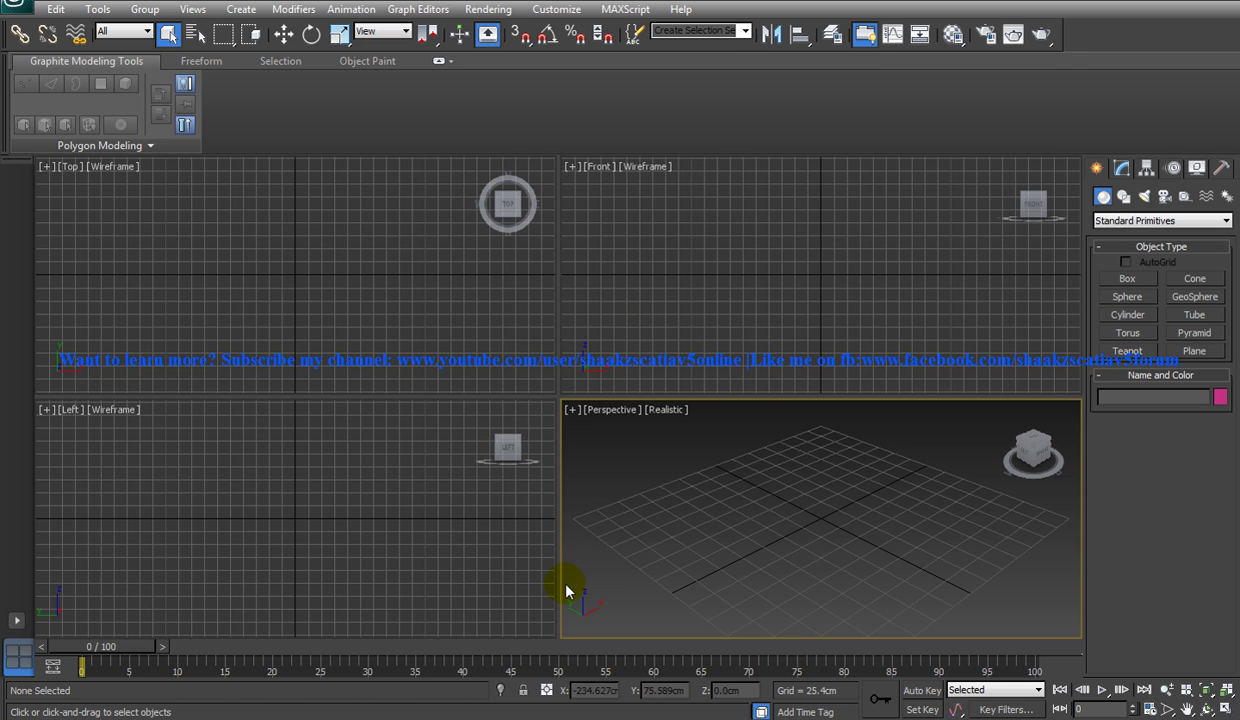
pyautogui.moveTo(557, 719)
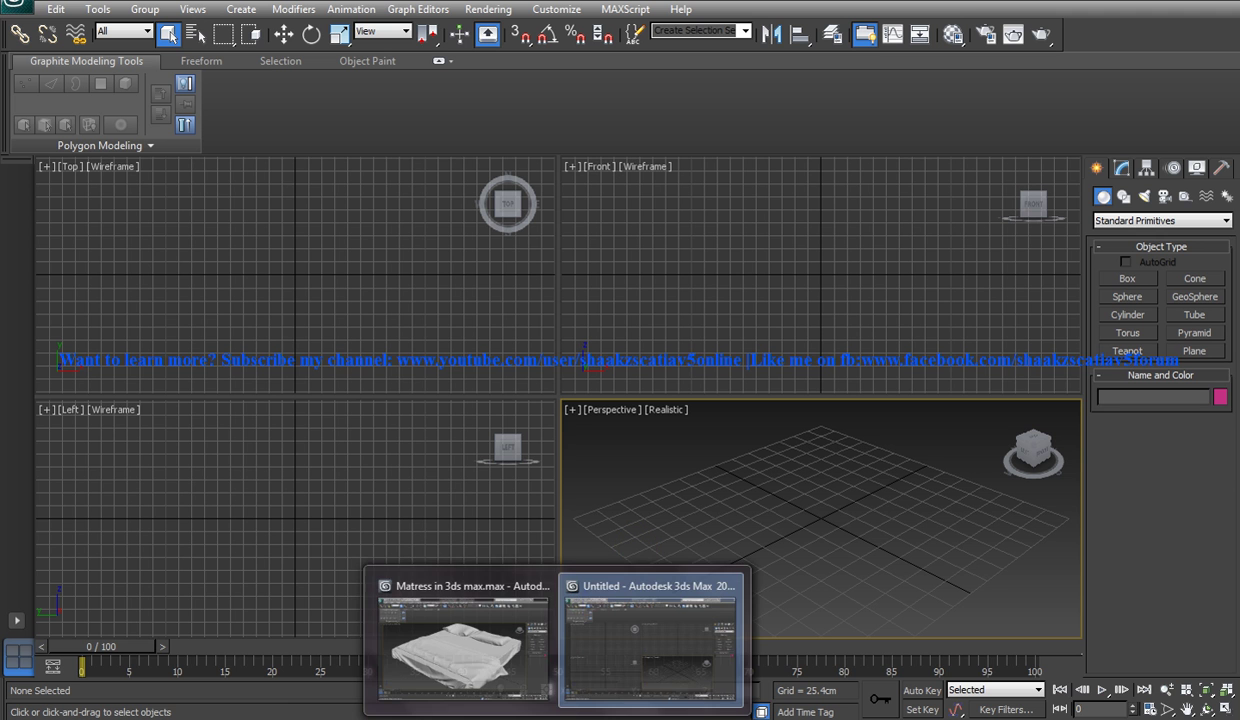
pyautogui.click(502, 667)
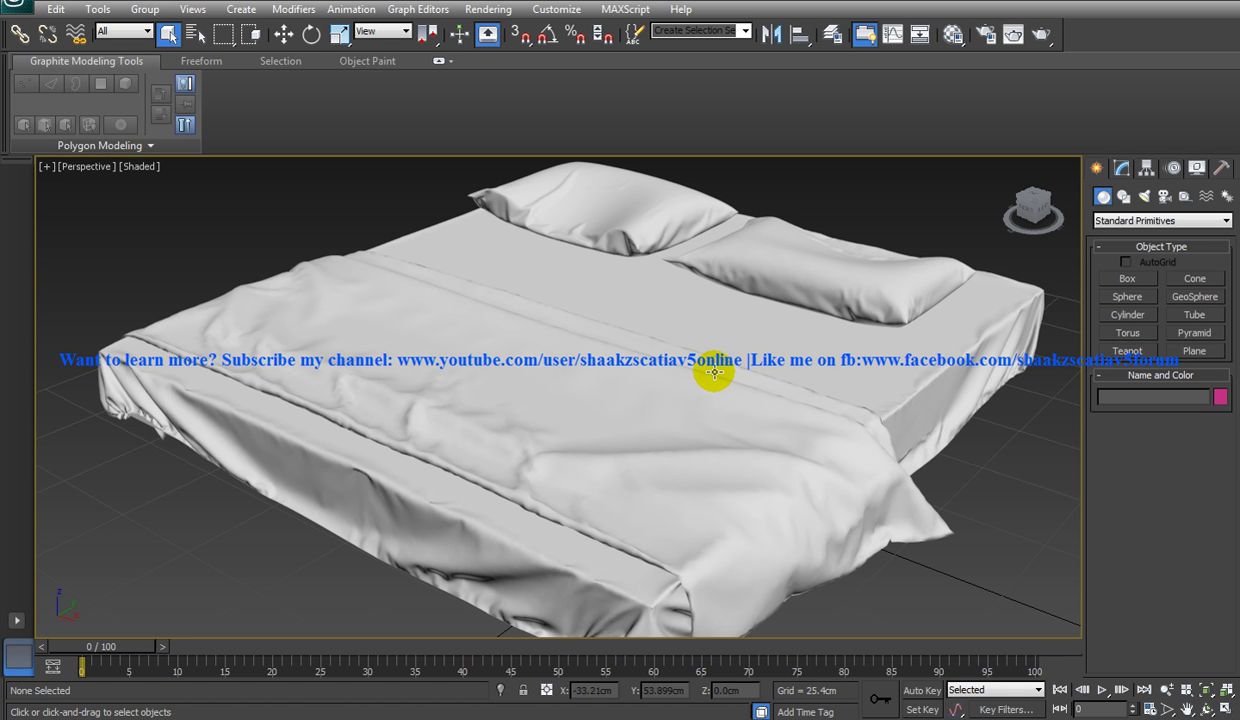
pyautogui.keyDown('alt'); pyautogui.moveTo(727, 365); pyautogui.dragTo(595, 382, button='middle'); pyautogui.keyUp('alt')
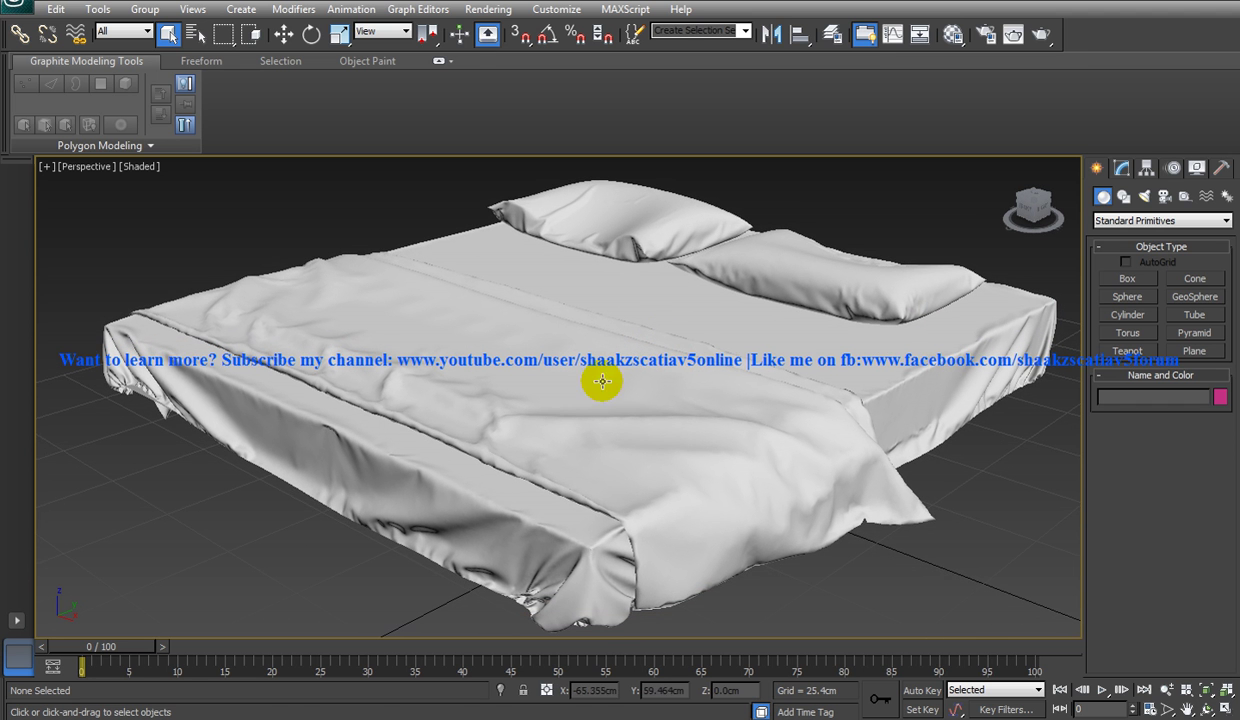
pyautogui.click(575, 573)
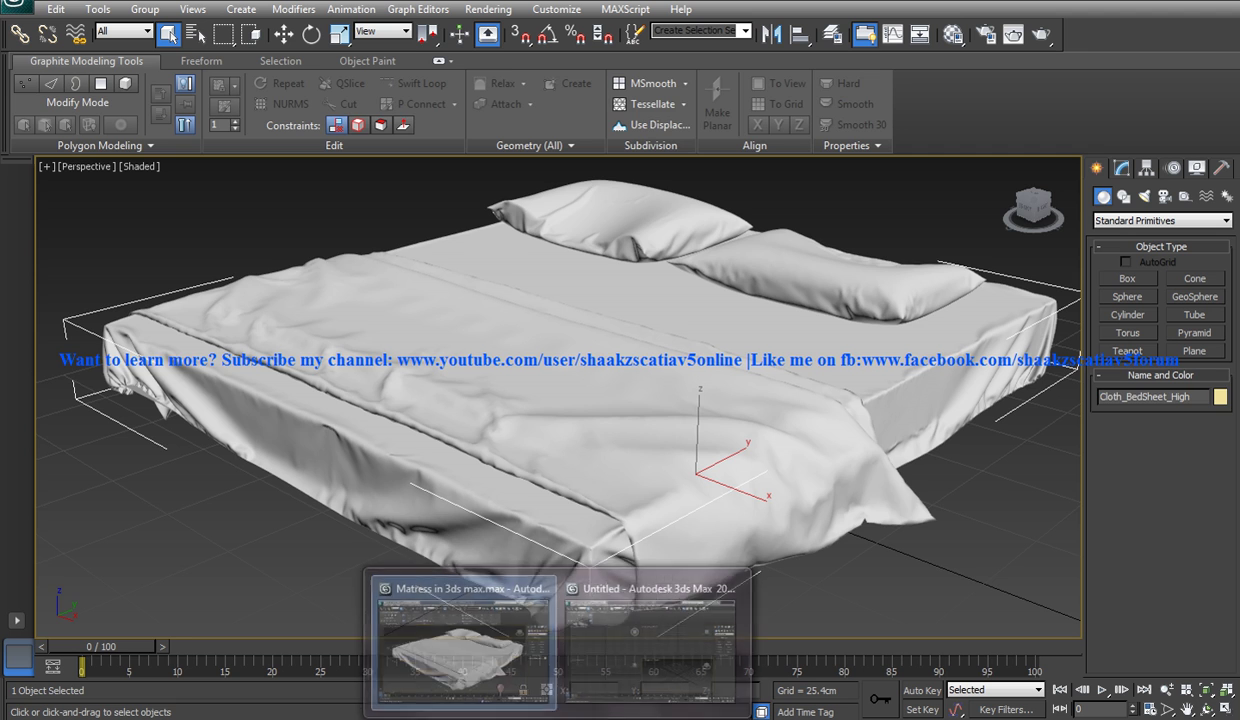
pyautogui.click(620, 650)
# - Draw a box in the maximized Top view with length 220 cm and width 200 cm
pyautogui.click(307, 301)
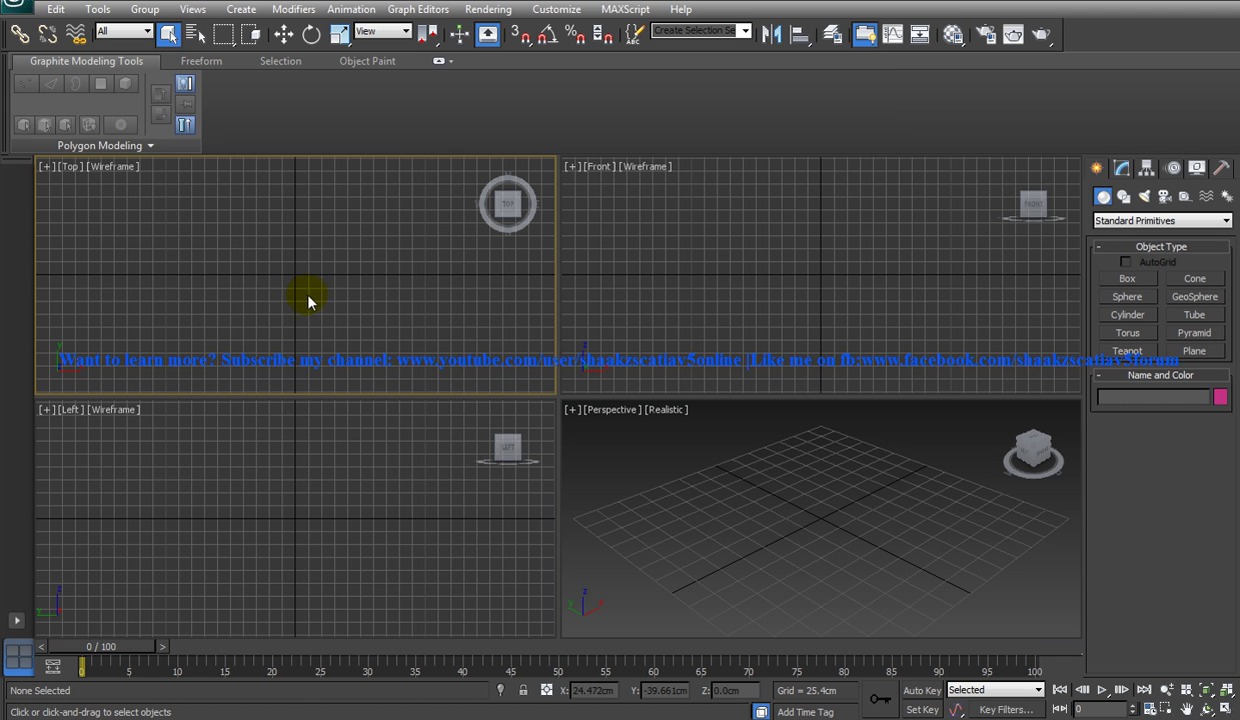
pyautogui.hotkey('alt', 'w')
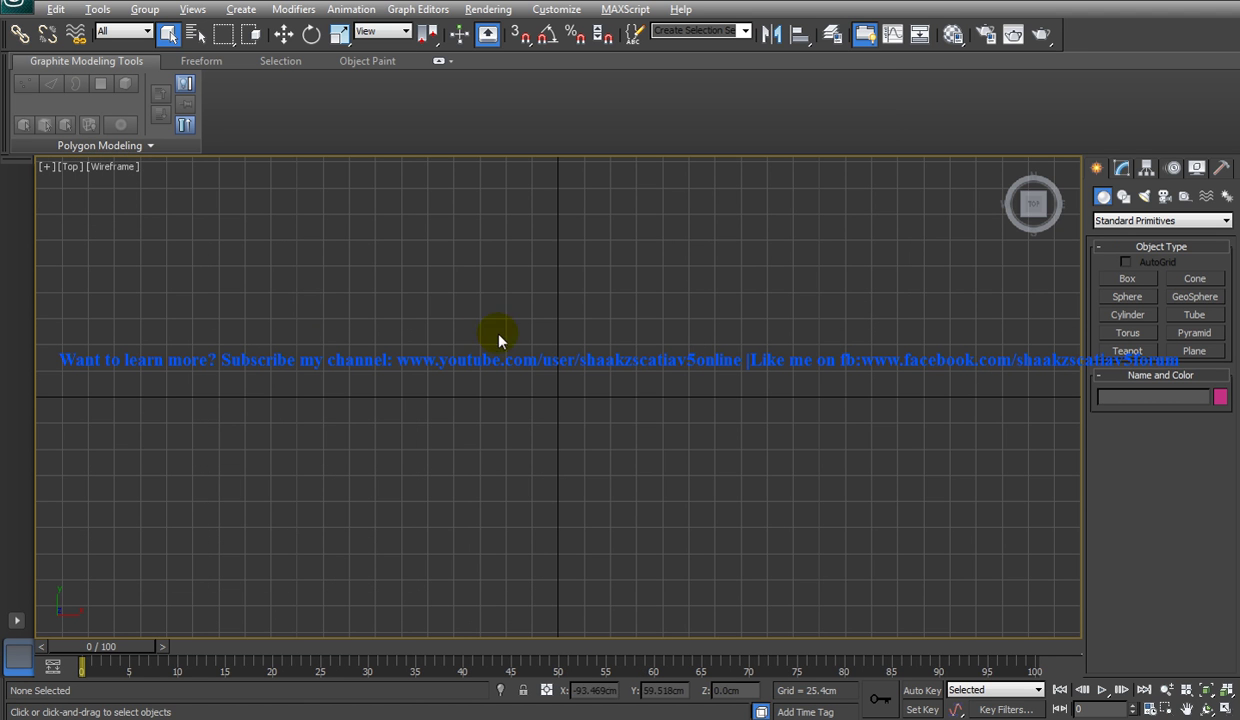
pyautogui.click(1123, 280)
pyautogui.moveTo(428, 227); pyautogui.dragTo(692, 554)
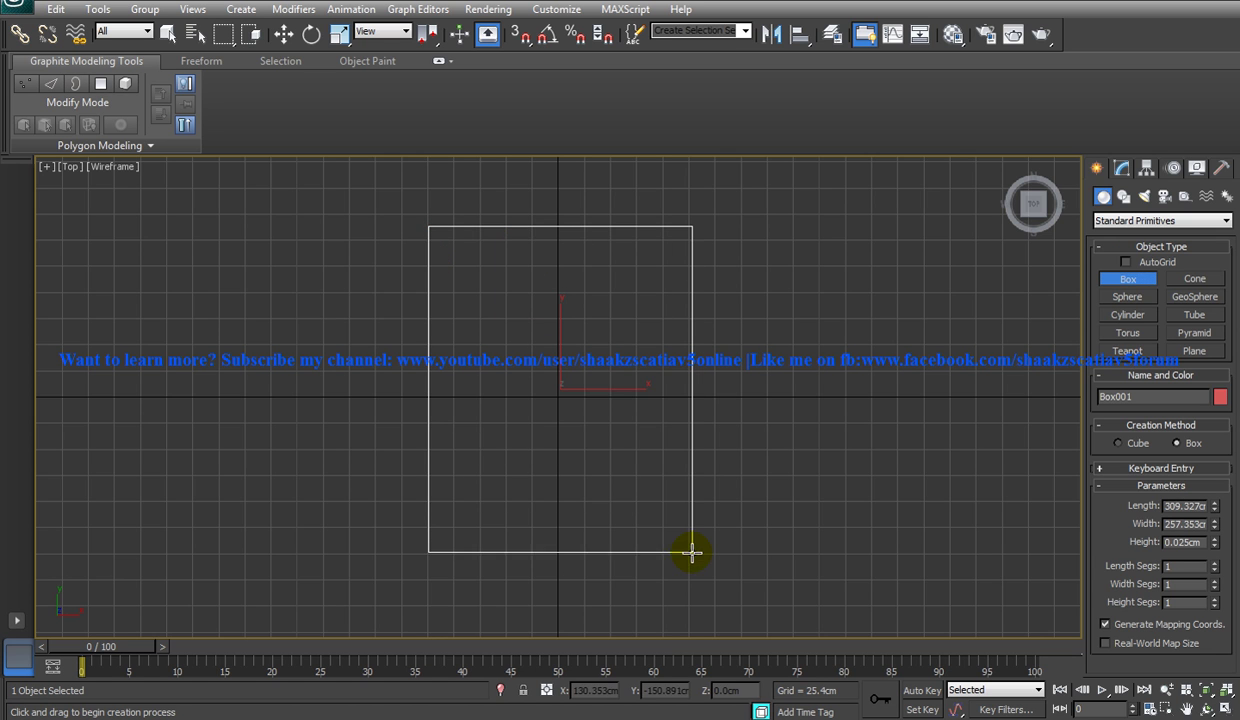
pyautogui.click(1176, 505)
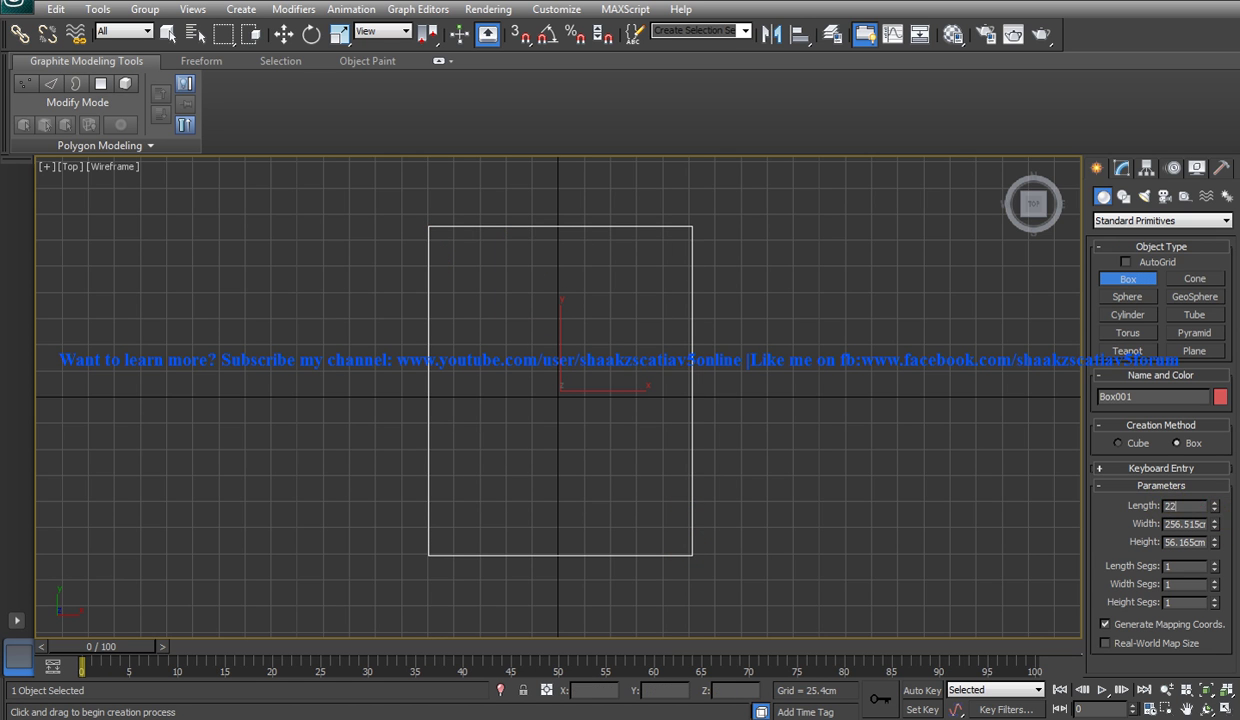
pyautogui.click(1166, 523)
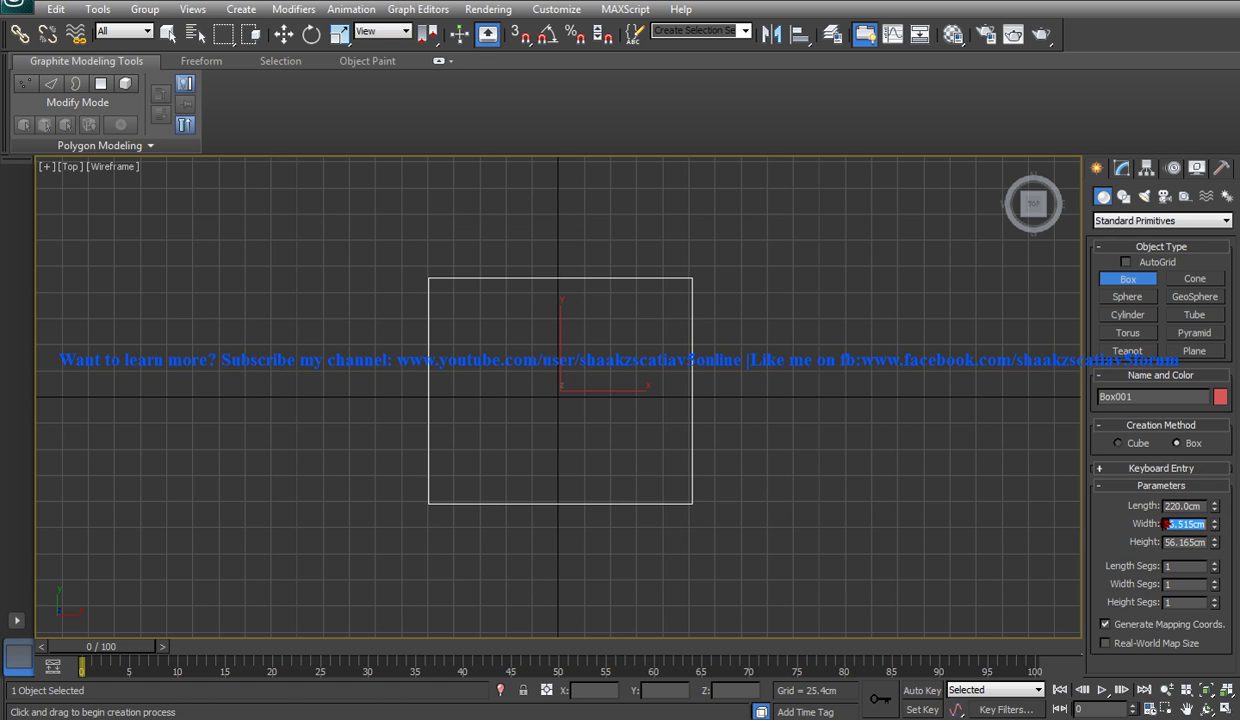
pyautogui.write('200')
pyautogui.press('Return')
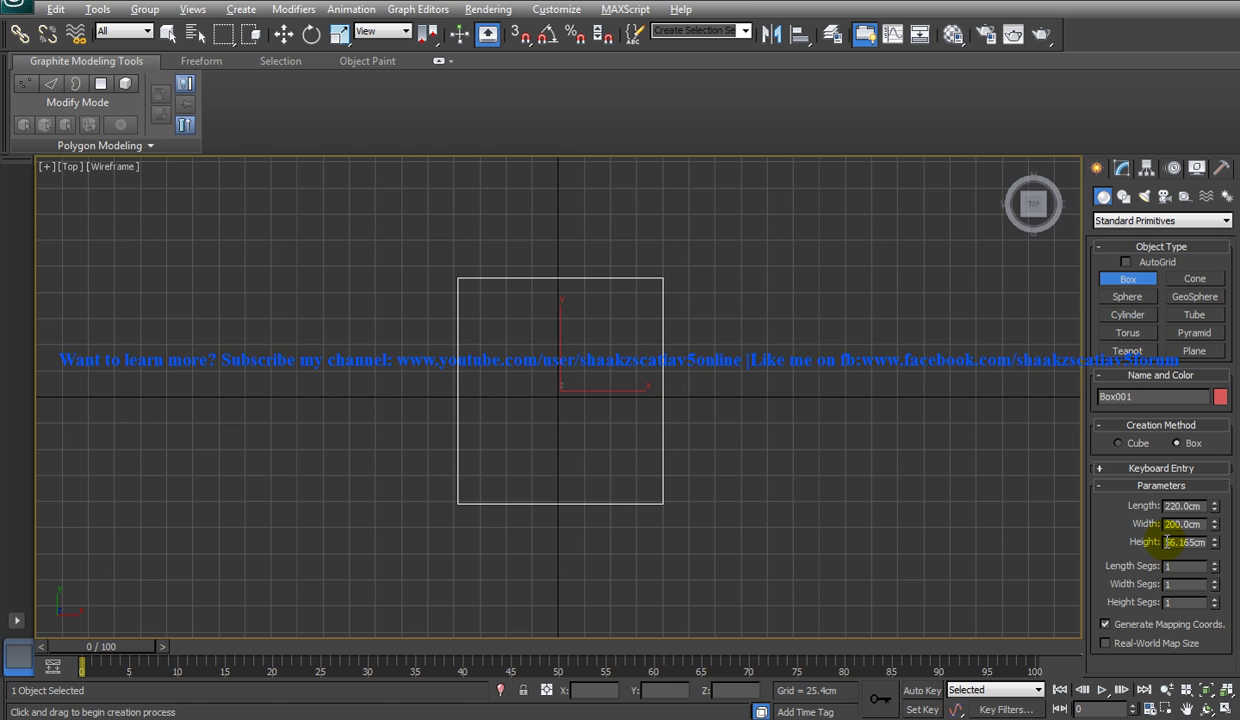
# - Set the box height to 20 cm in the four-view layout and finish box creation
pyautogui.hotkey('alt', 'w')
pyautogui.rightClick(860, 510)
pyautogui.click(1186, 543)
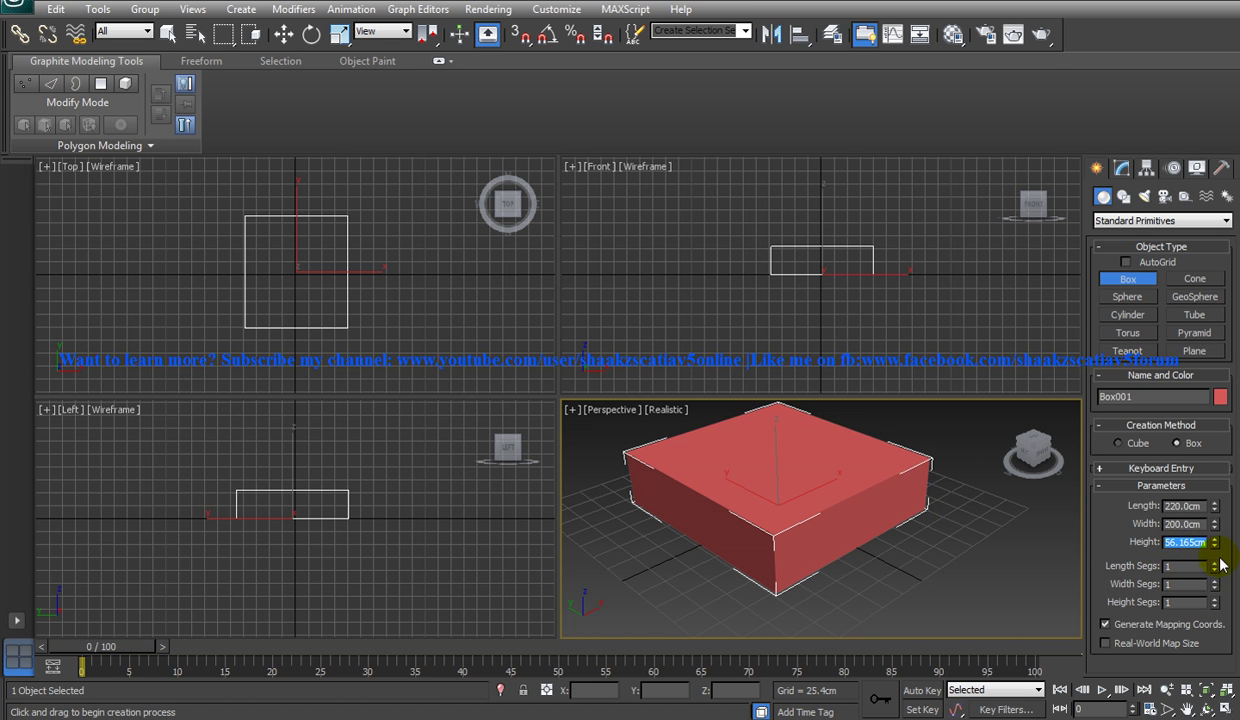
pyautogui.press('Return')
pyautogui.keyDown('alt'); pyautogui.moveTo(838, 493); pyautogui.dragTo(794, 498, button='middle'); pyautogui.keyUp('alt')
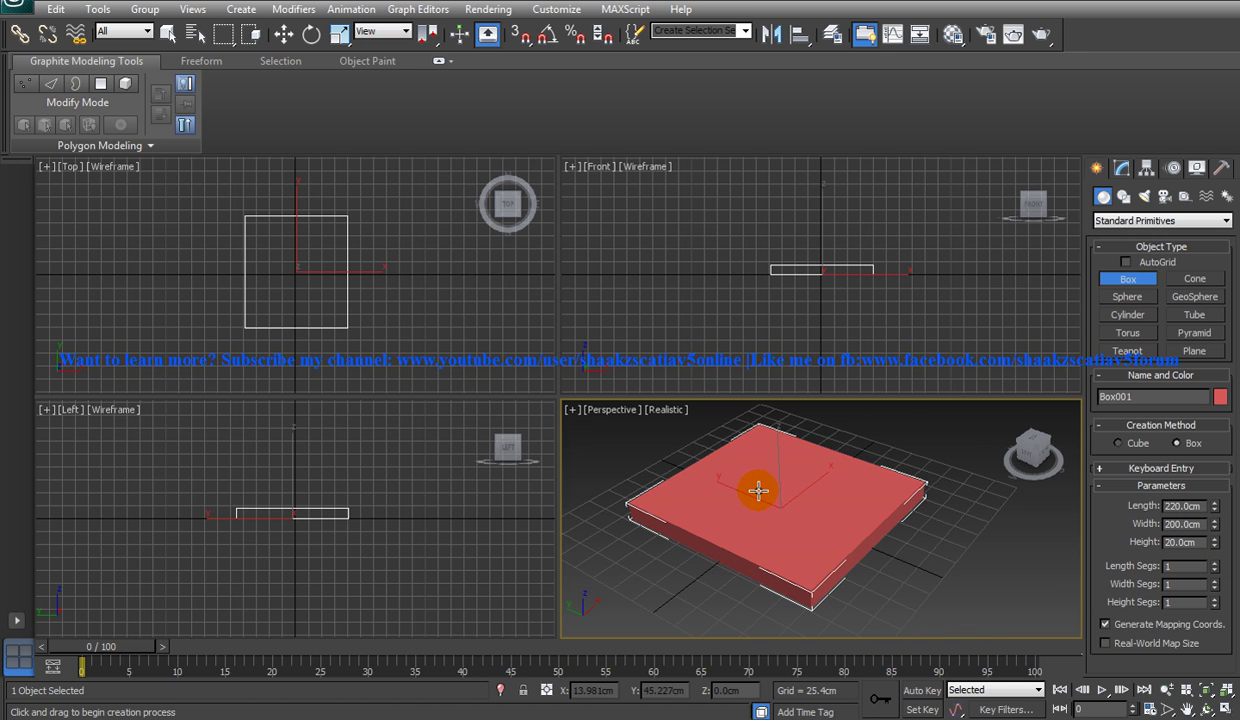
pyautogui.rightClick(753, 481)
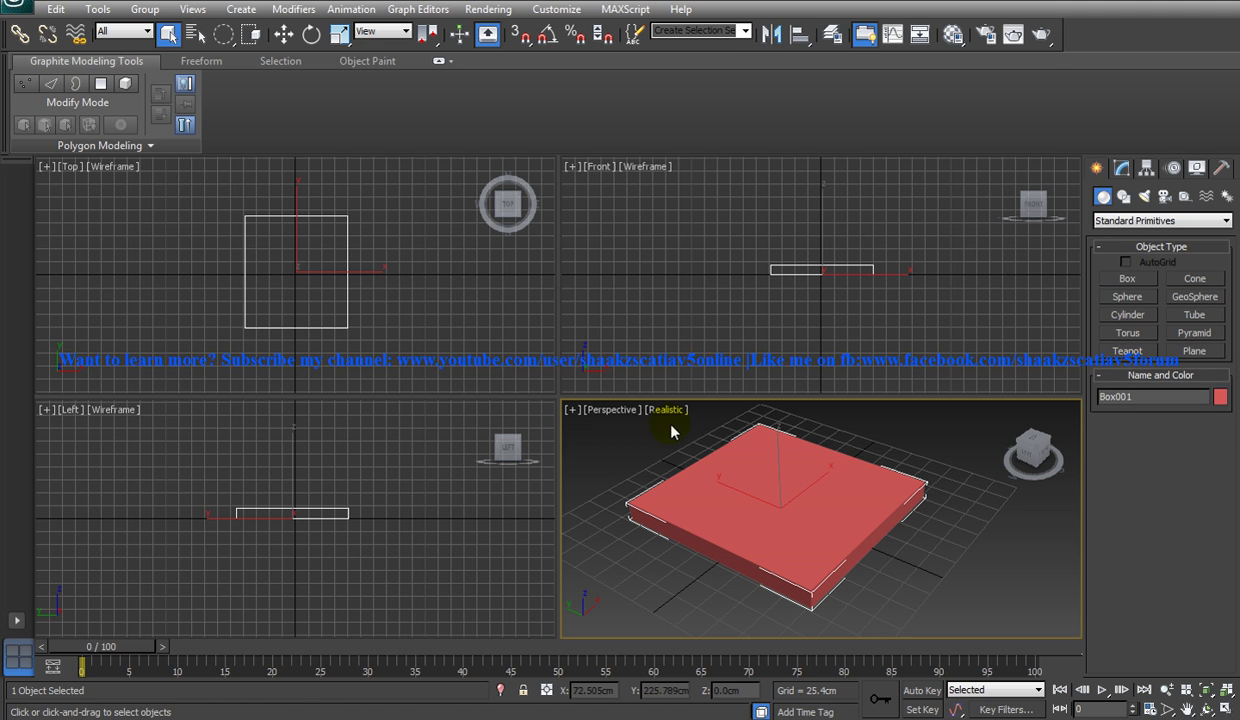
# - Open the Export save window with Autodesk Collada (*.DAE) as the file type
pyautogui.click(30, 10)
pyautogui.moveTo(85, 272)
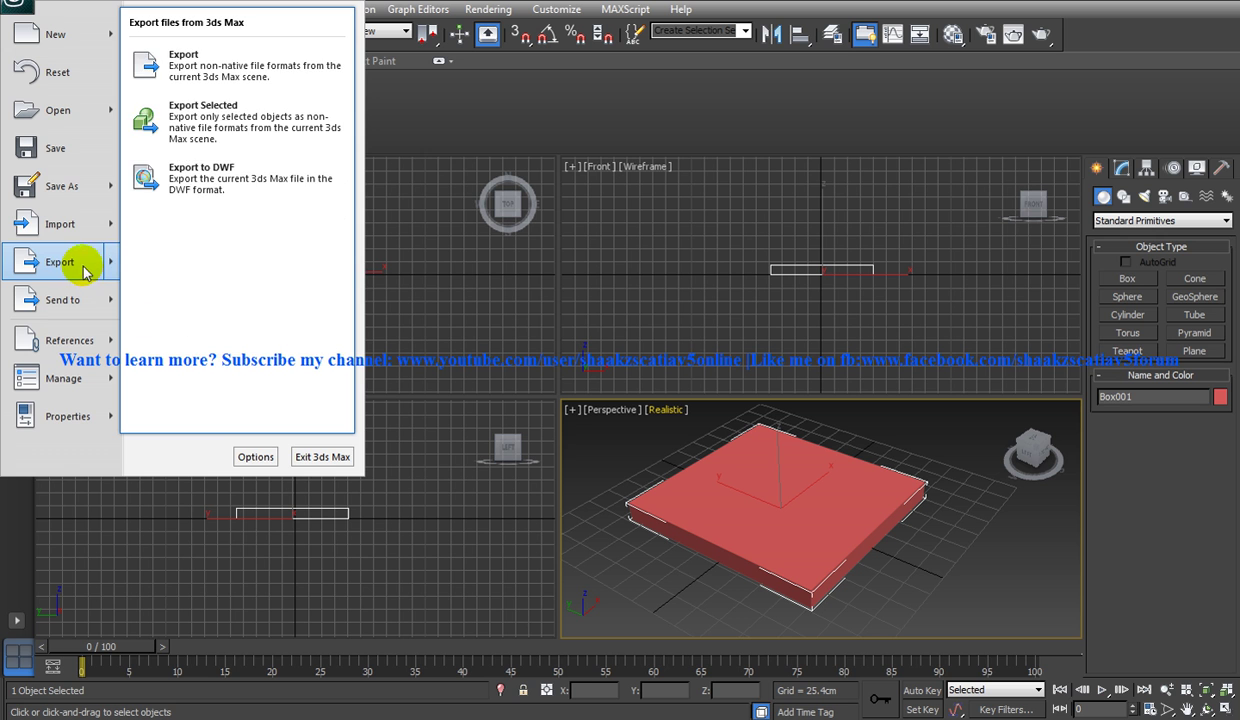
pyautogui.click(180, 62)
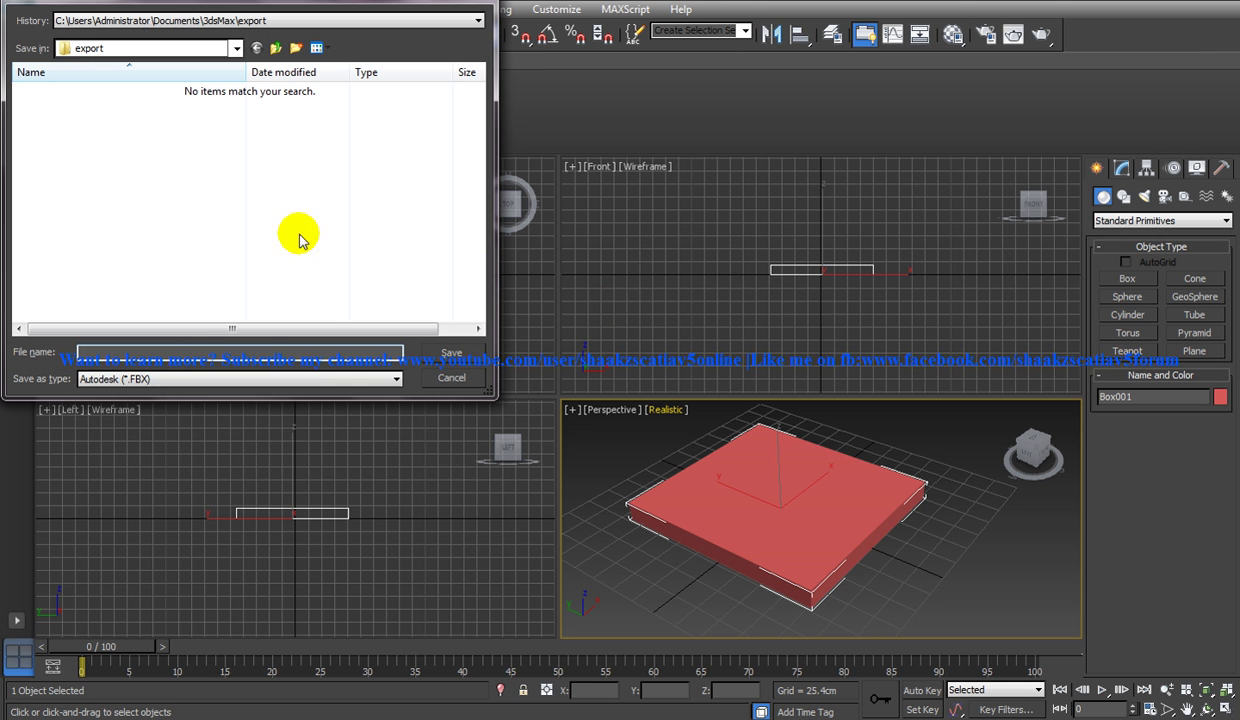
pyautogui.click(168, 380)
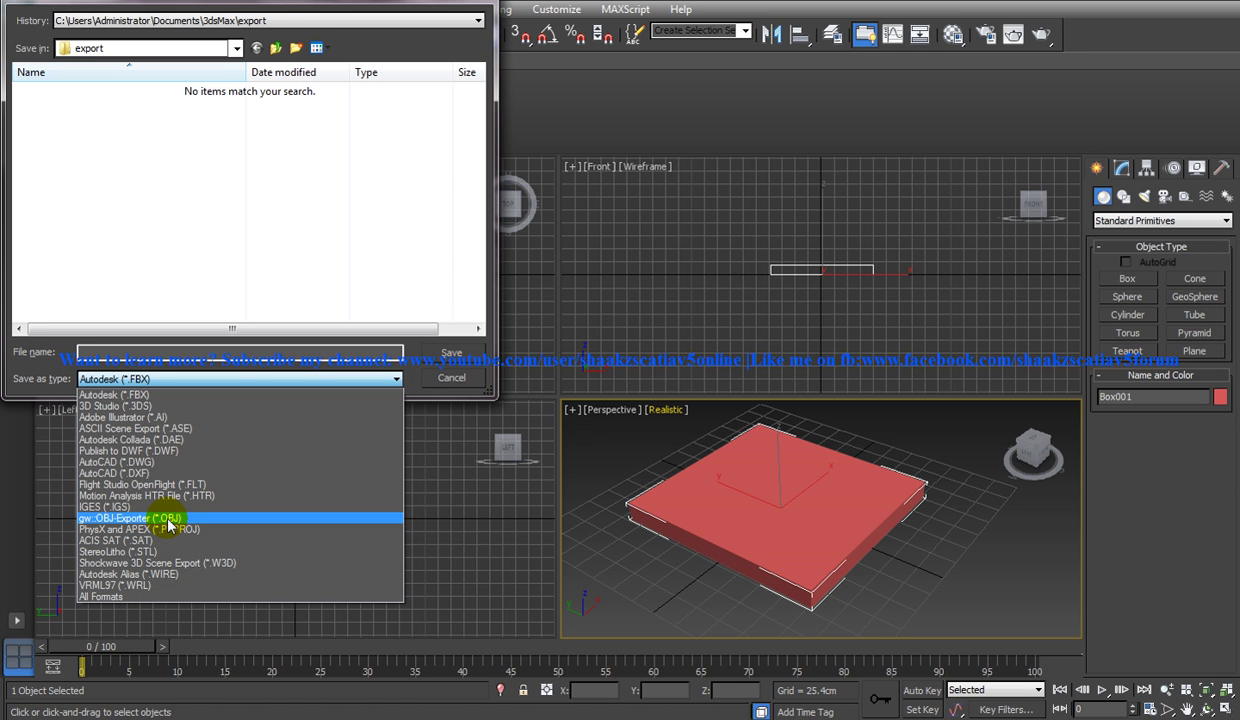
pyautogui.click(184, 440)
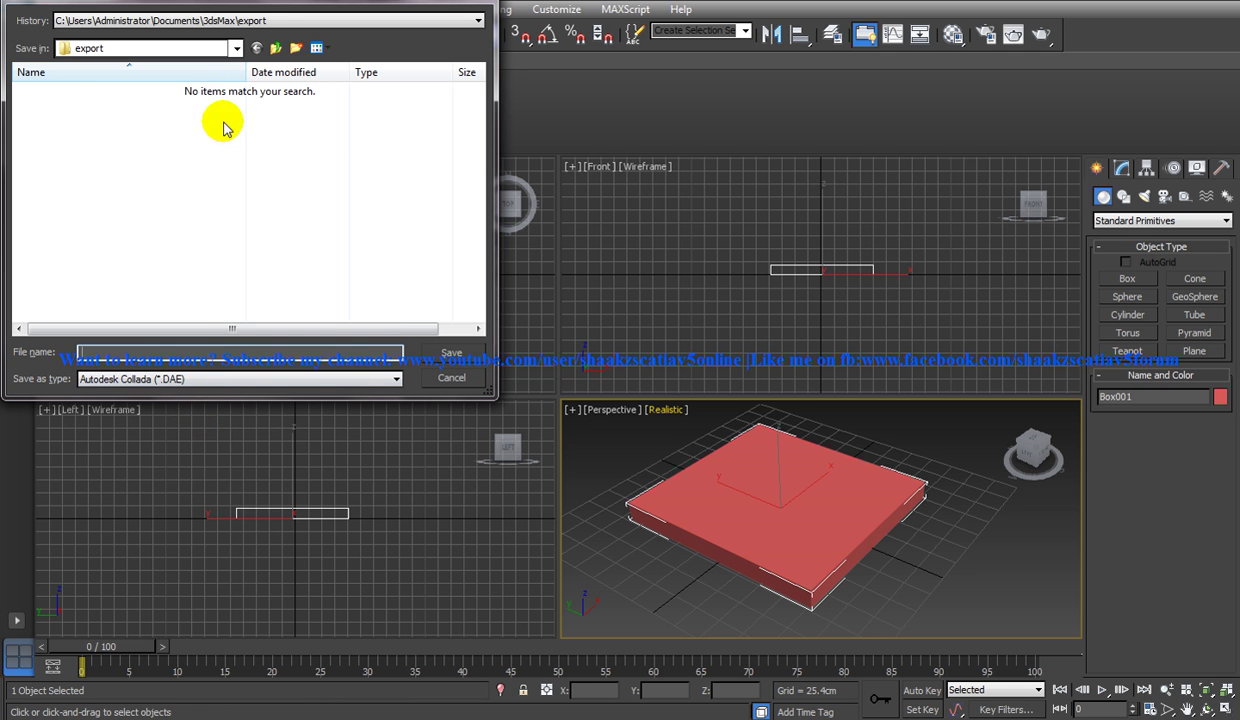
# - Create a new Desktop folder named '3ds max bedsheet' for the export
pyautogui.click(235, 49)
pyautogui.moveTo(235, 150); pyautogui.dragTo(231, 105)
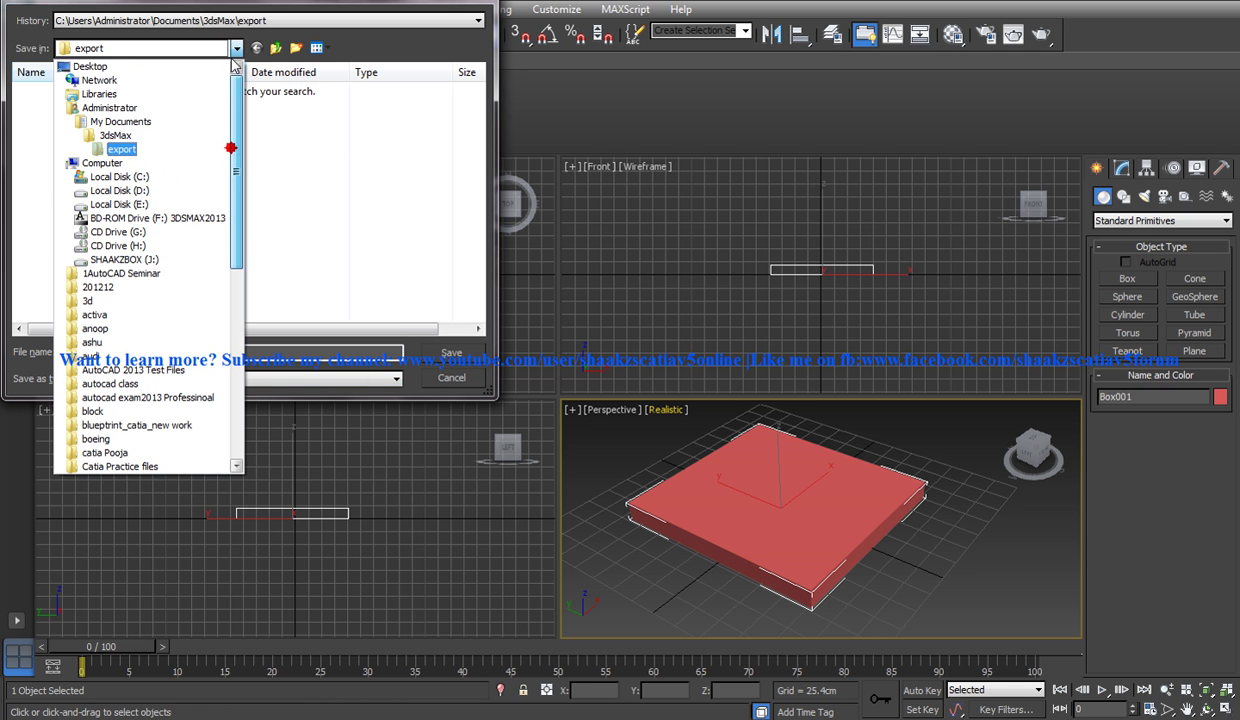
pyautogui.click(91, 67)
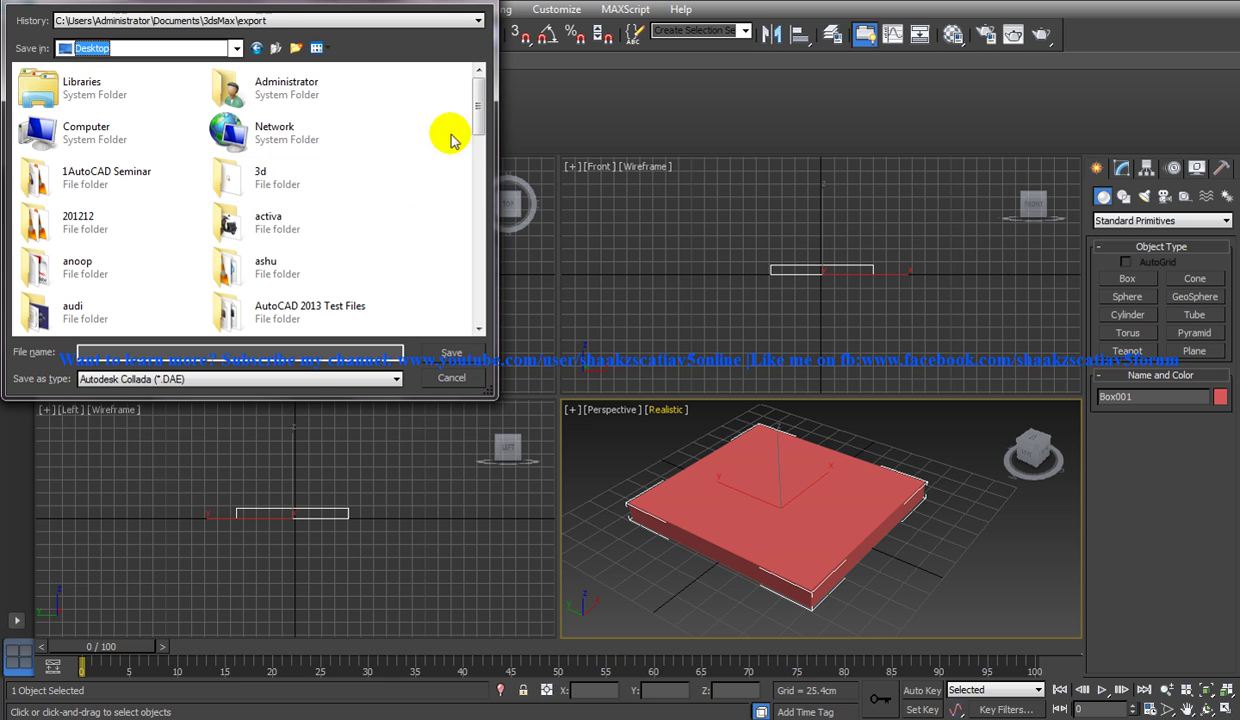
pyautogui.rightClick(448, 176)
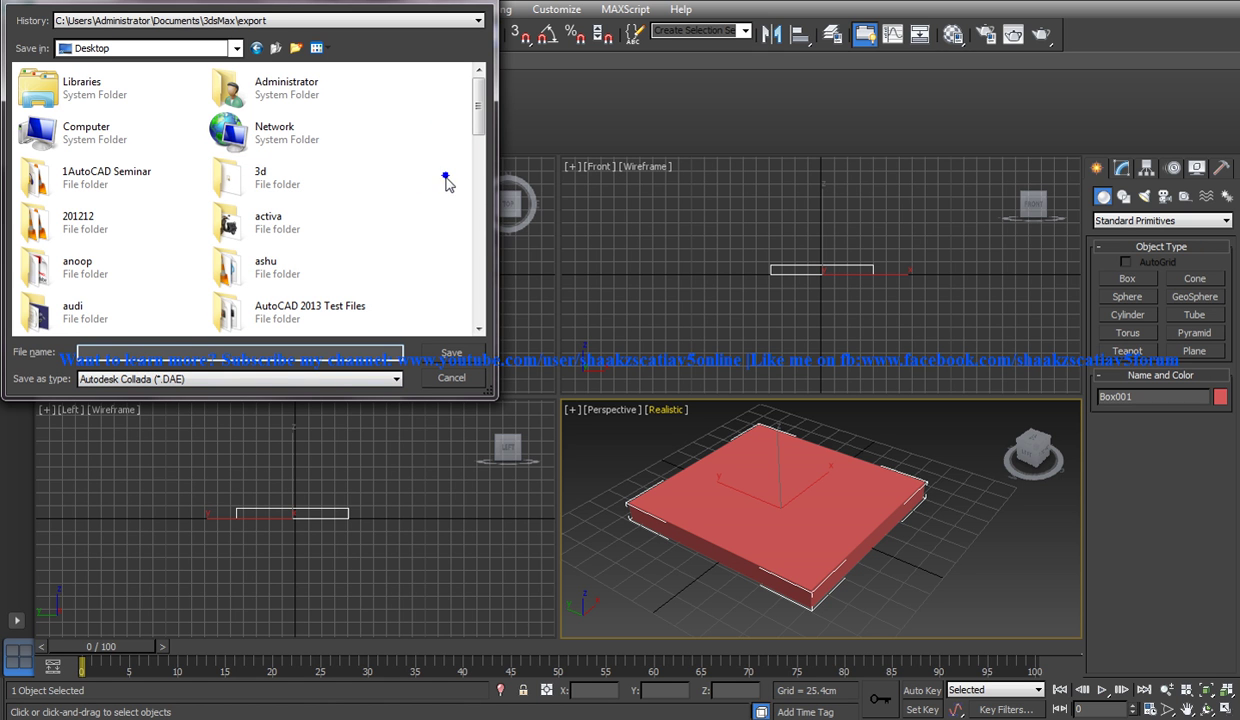
pyautogui.click(497, 316)
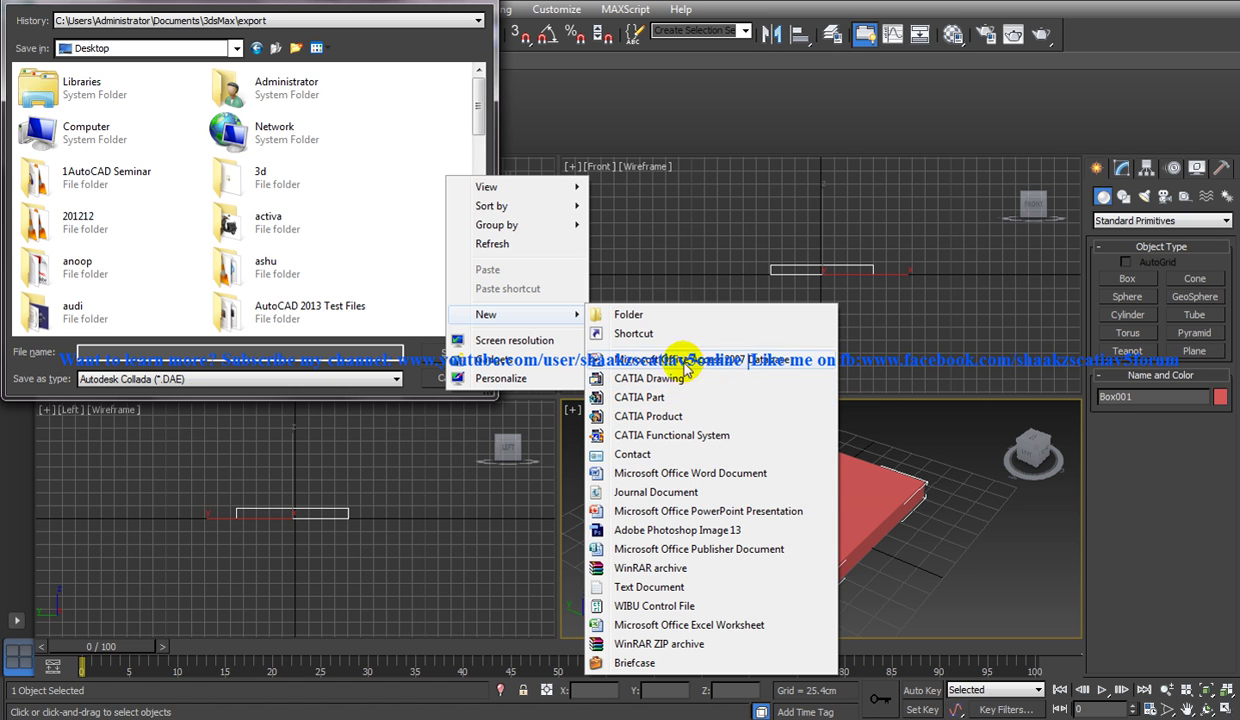
pyautogui.click(625, 314)
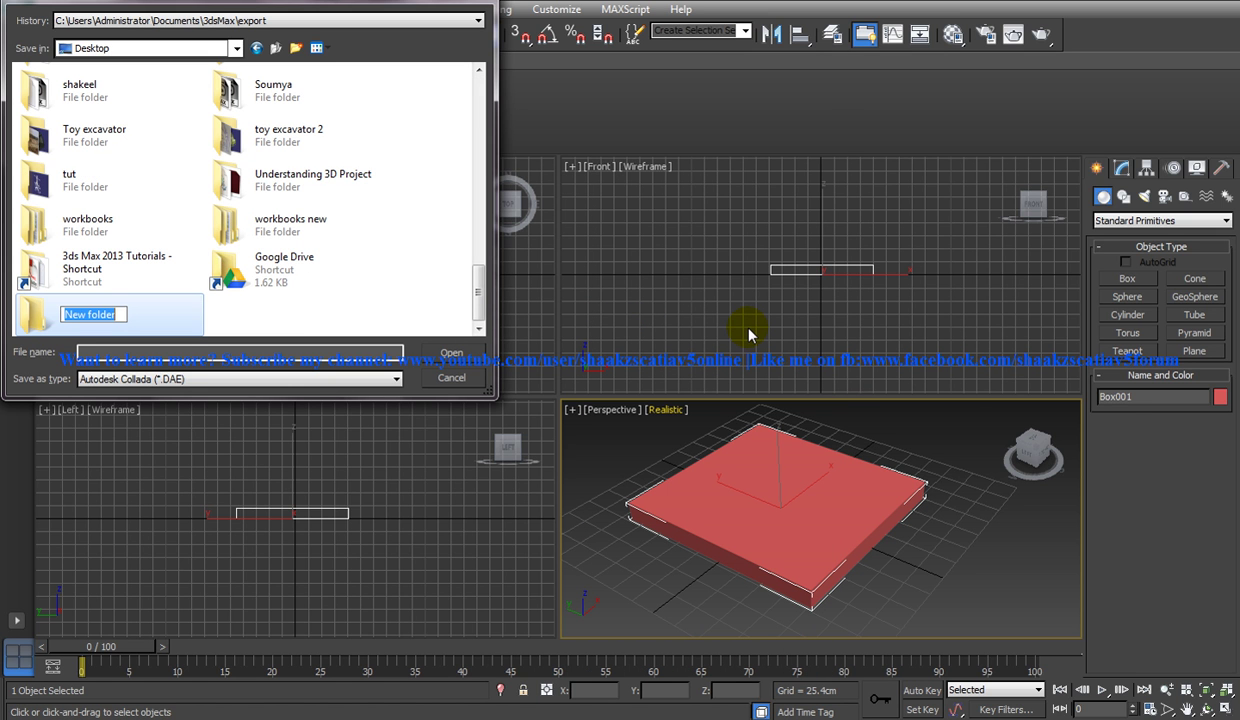
pyautogui.write('3ds max bedsheet')
pyautogui.press('Return')
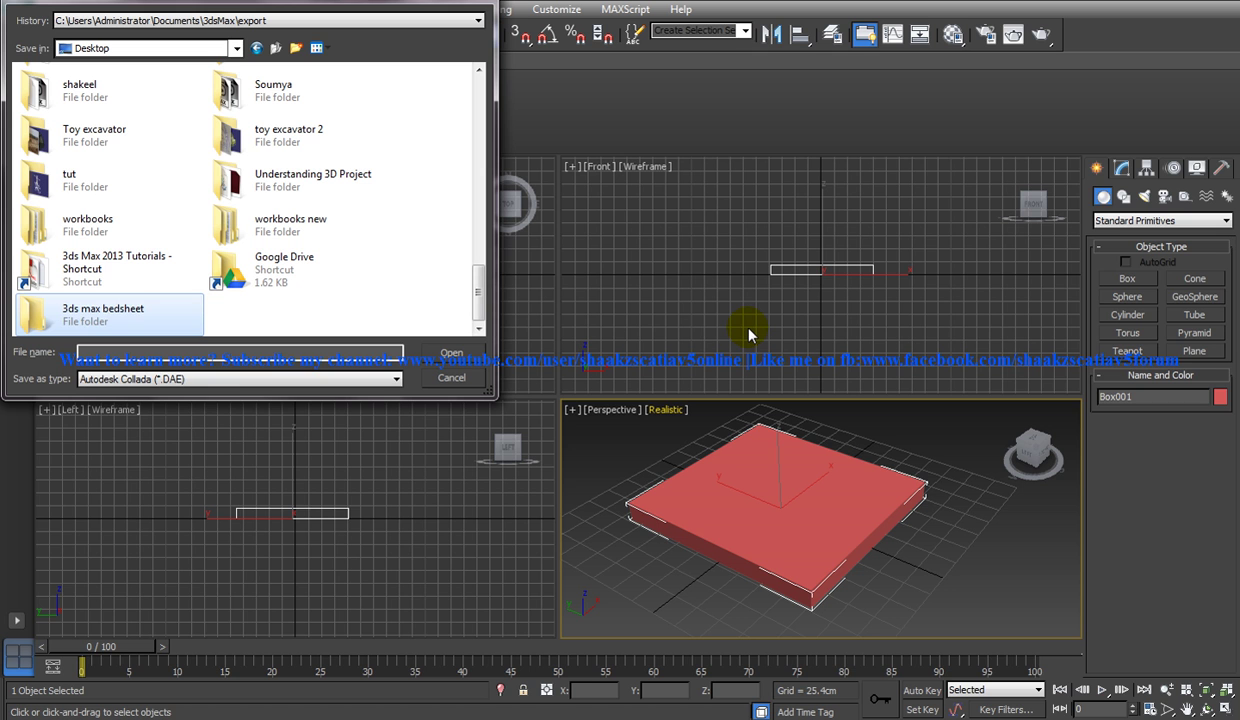
# - Open the '3ds max bedsheet' folder and enter 'Matress in 3ds max' as the file name
pyautogui.doubleClick(110, 321)
pyautogui.click(110, 352)
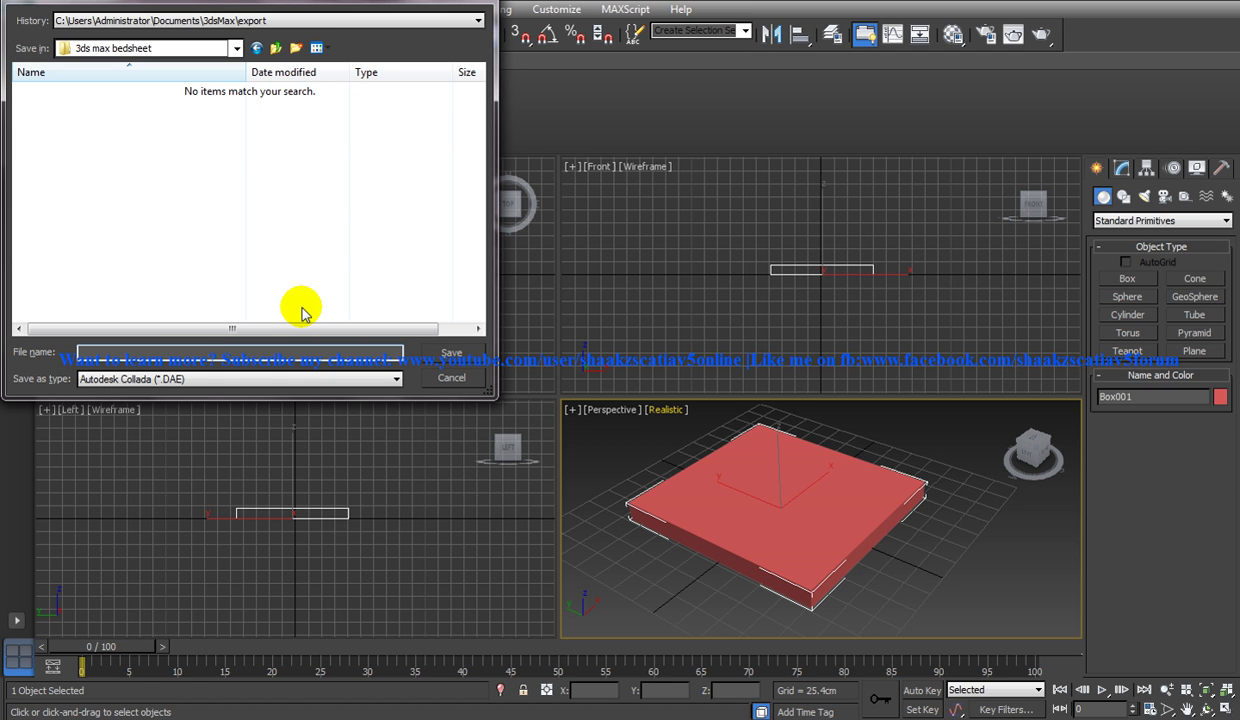
pyautogui.write('Matress in 3ds max')
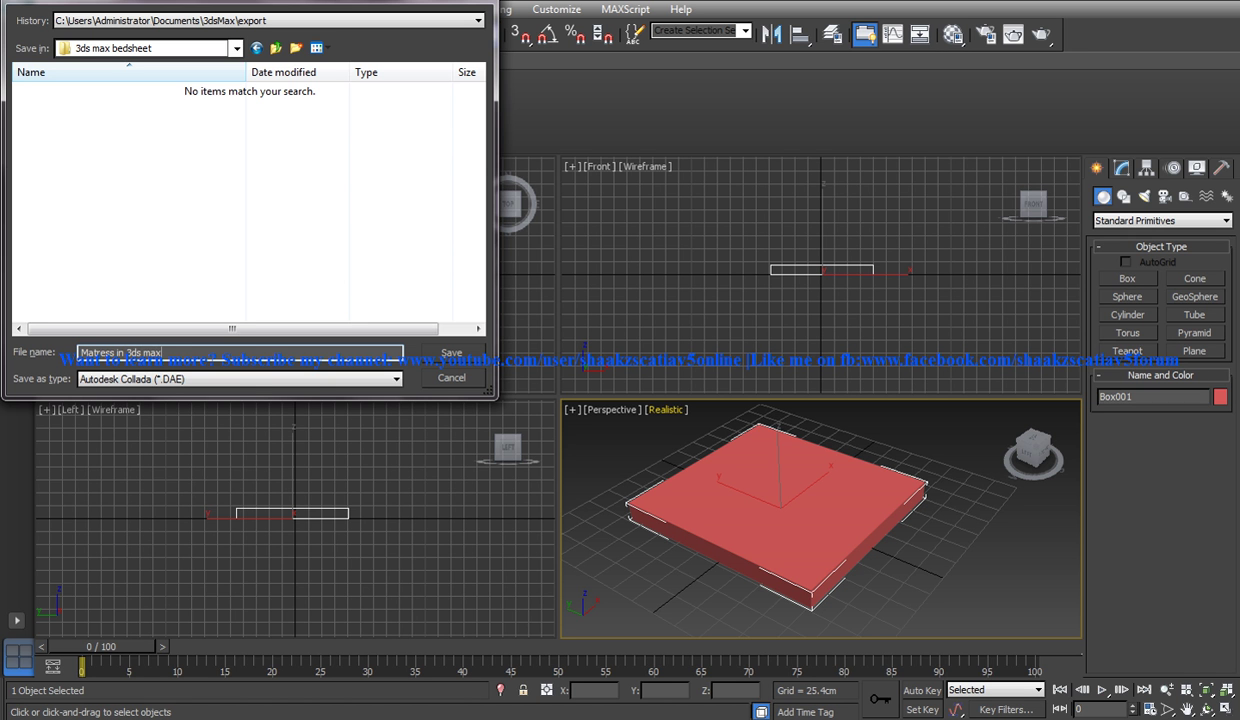
# - Save the Collada export 'Matress in 3ds max' with default settings and switch to Marvelous Designer
pyautogui.press('Return')
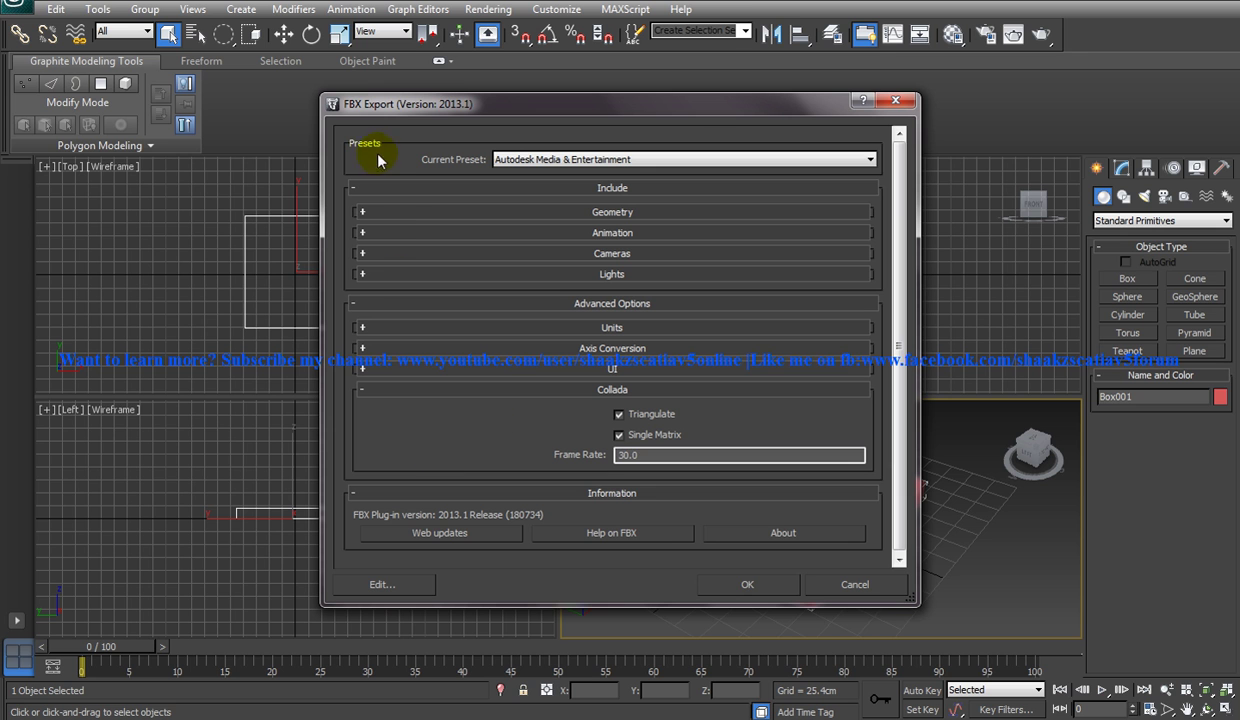
pyautogui.click(745, 587)
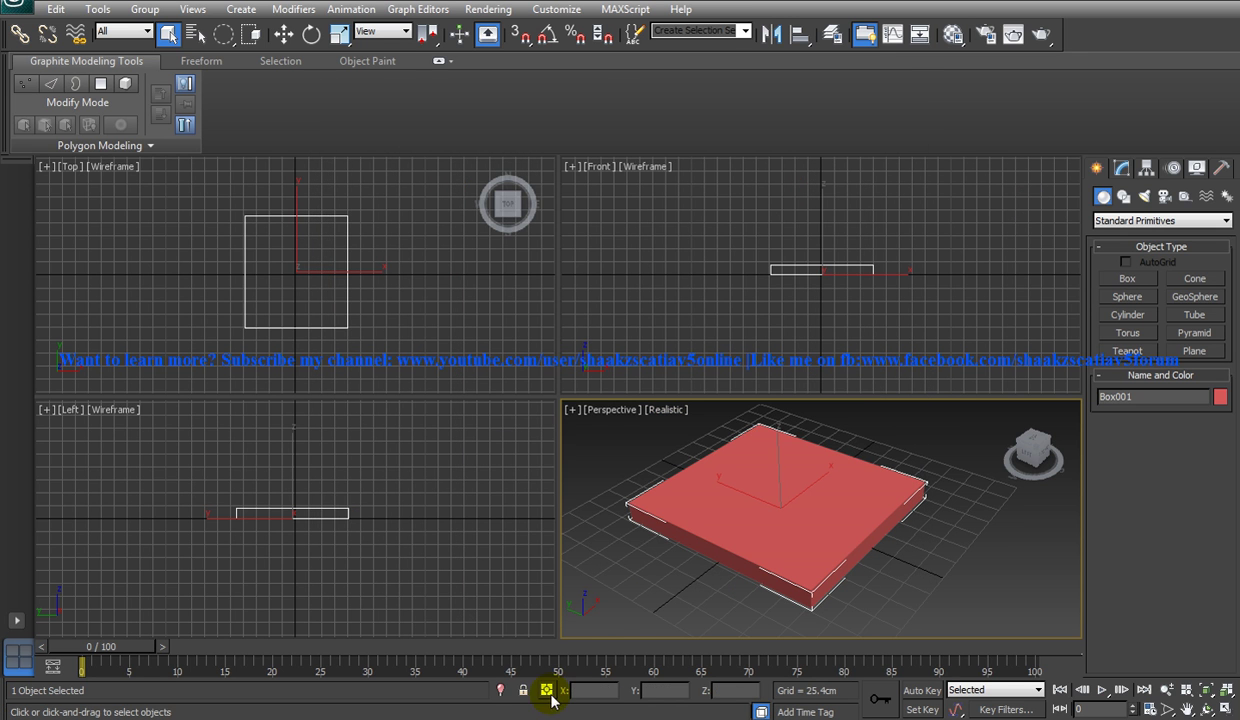
pyautogui.moveTo(503, 718)
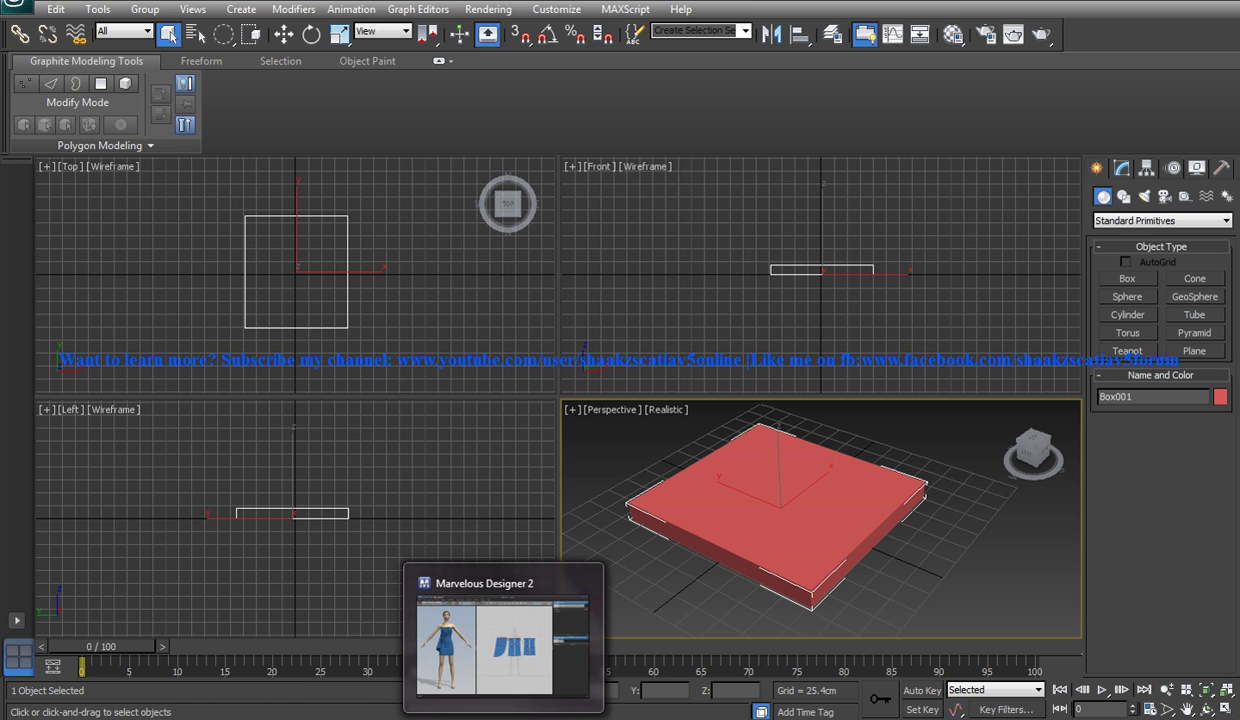
pyautogui.click(503, 640)
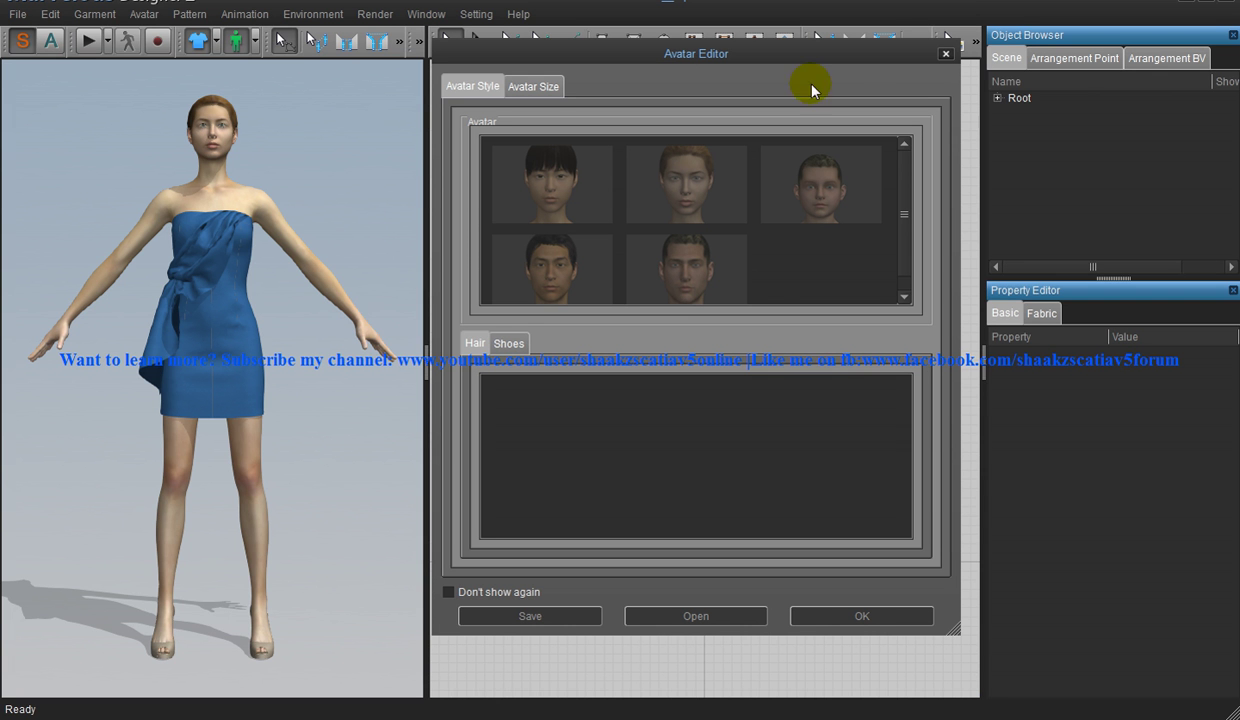
# - Dismiss the avatar selection window and hide the dress and avatar in the 3D view
pyautogui.click(945, 55)
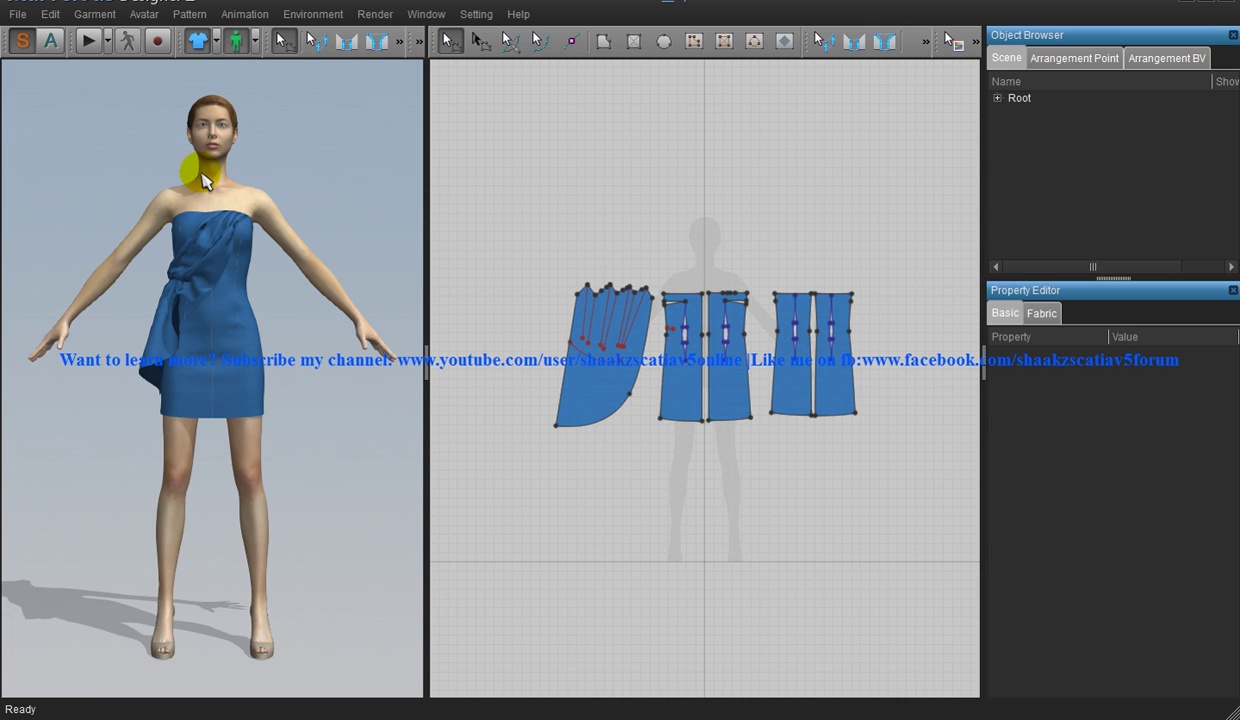
pyautogui.moveTo(280, 207); pyautogui.dragTo(285, 199, button='right')
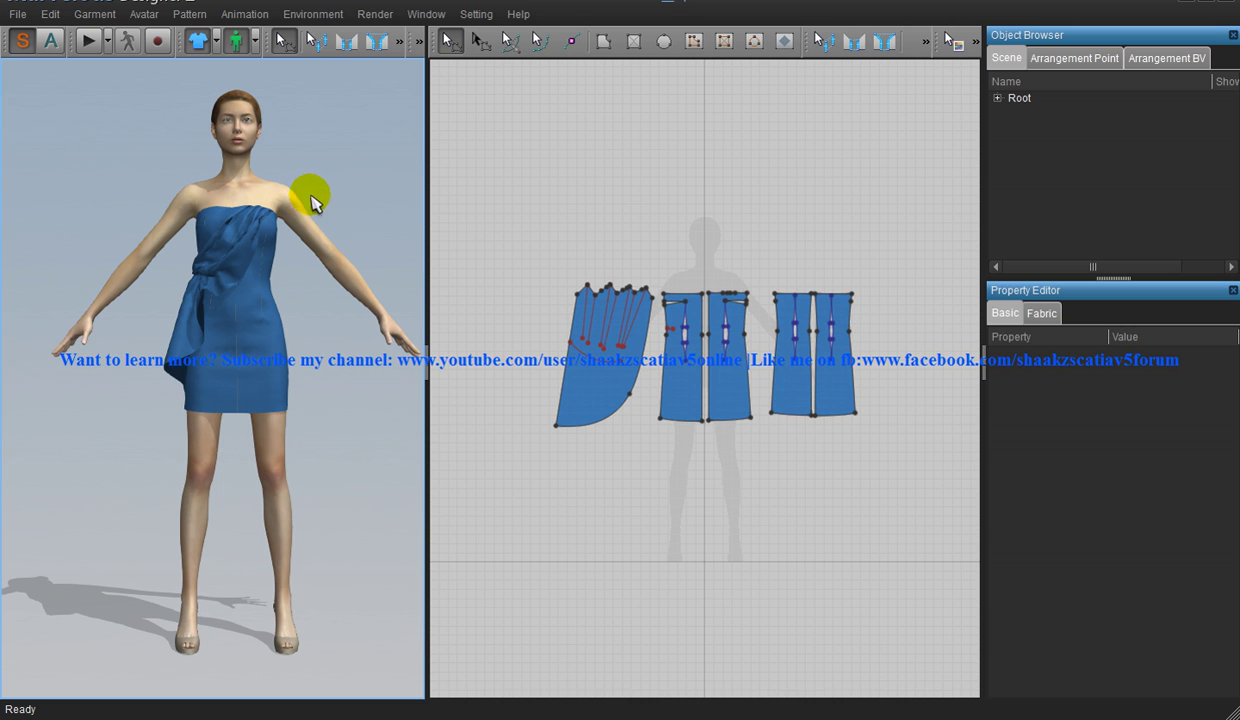
pyautogui.scroll(1, 310, 196)
pyautogui.click(197, 40)
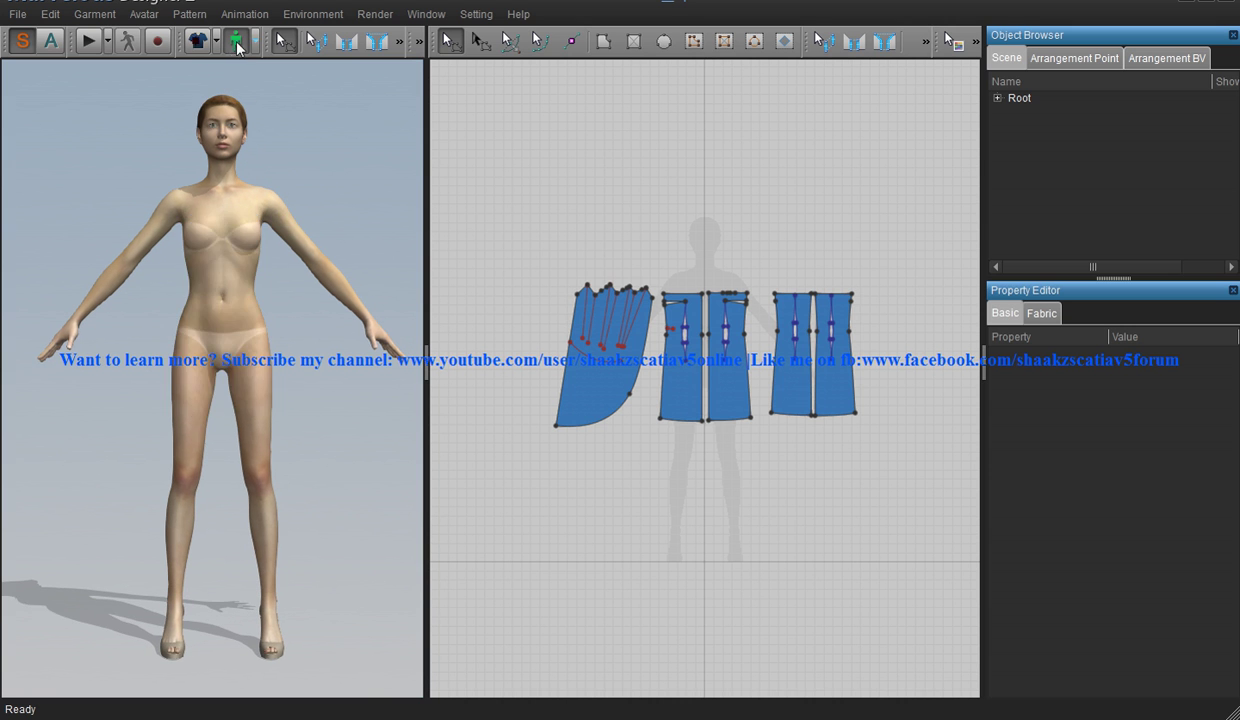
pyautogui.click(235, 40)
# - Start a new empty project, widen the 3D view panel, and bring up the File menu
pyautogui.click(17, 16)
pyautogui.click(35, 38)
pyautogui.click(180, 203)
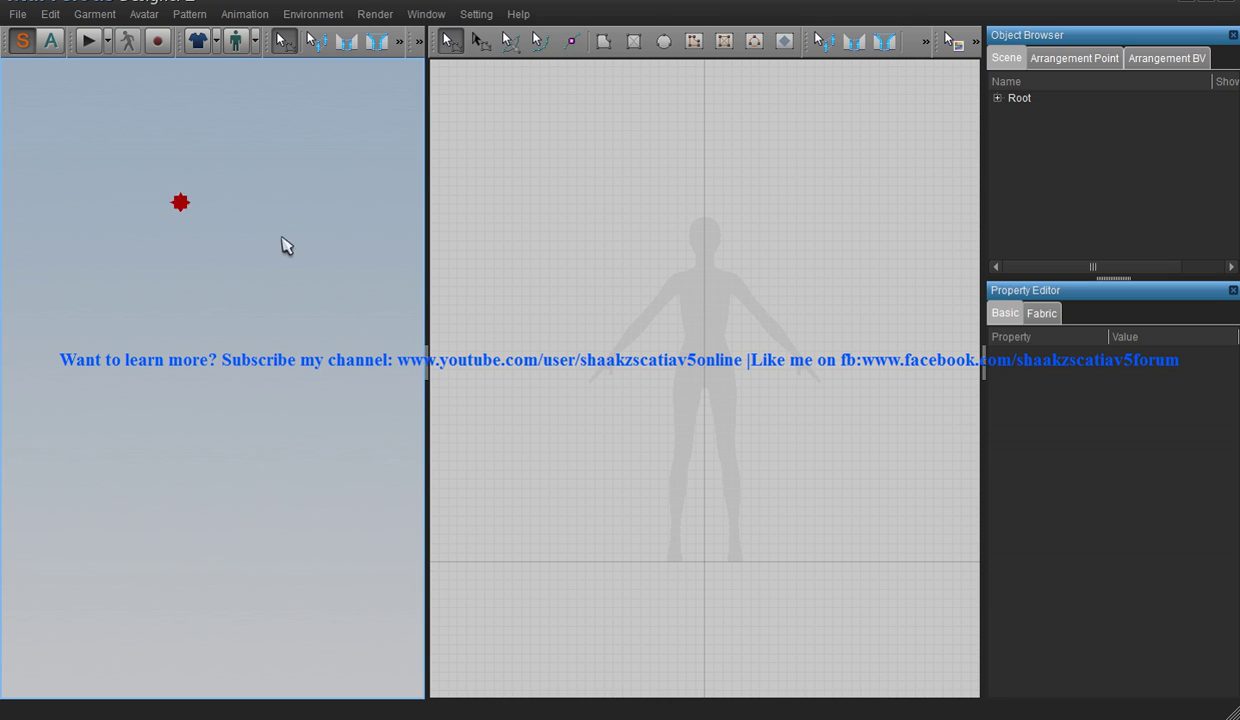
pyautogui.moveTo(428, 357); pyautogui.dragTo(491, 365)
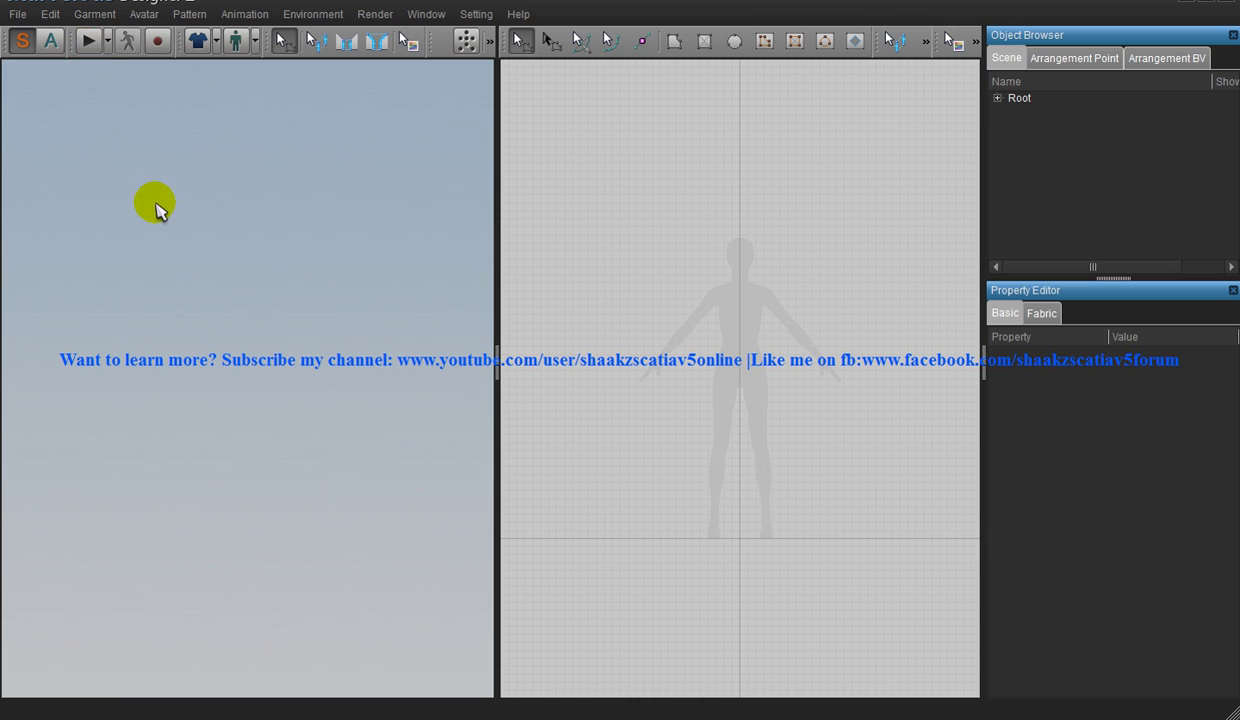
pyautogui.click(16, 15)
# - Choose the Collada import to bring up the import file window
pyautogui.moveTo(75, 96)
pyautogui.click(204, 93)
pyautogui.click(321, 270)
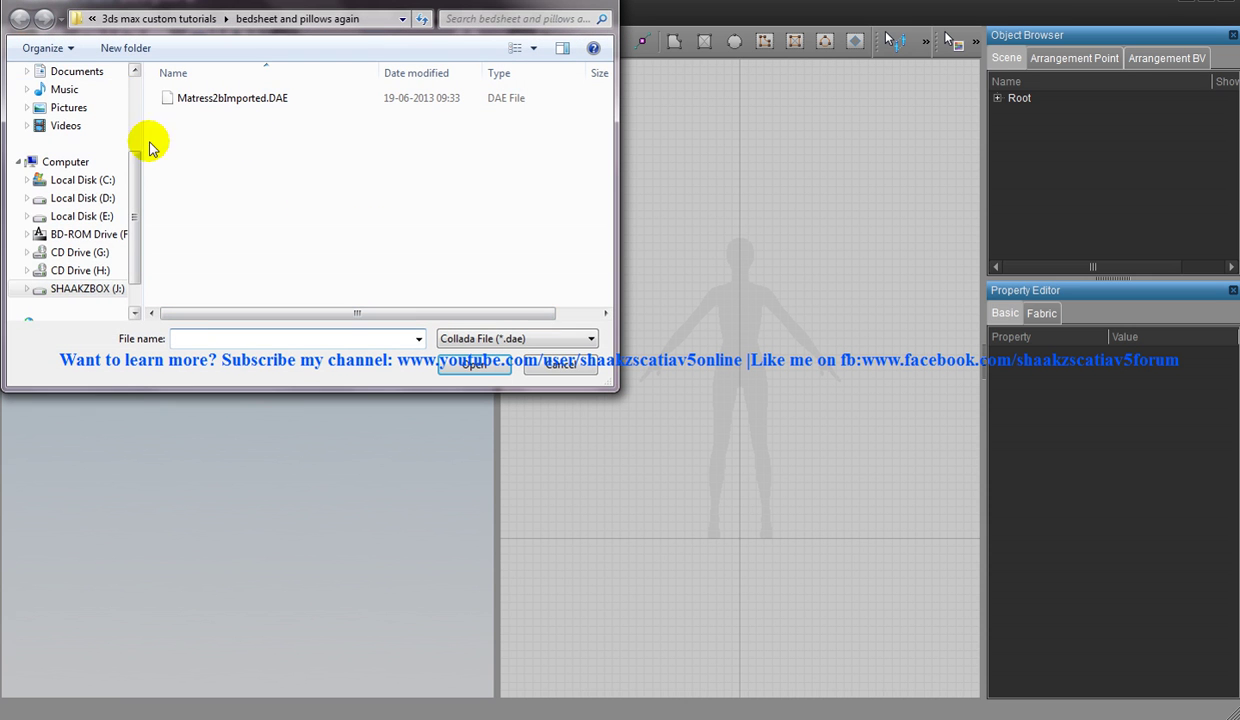
pyautogui.moveTo(138, 197); pyautogui.dragTo(130, 266)
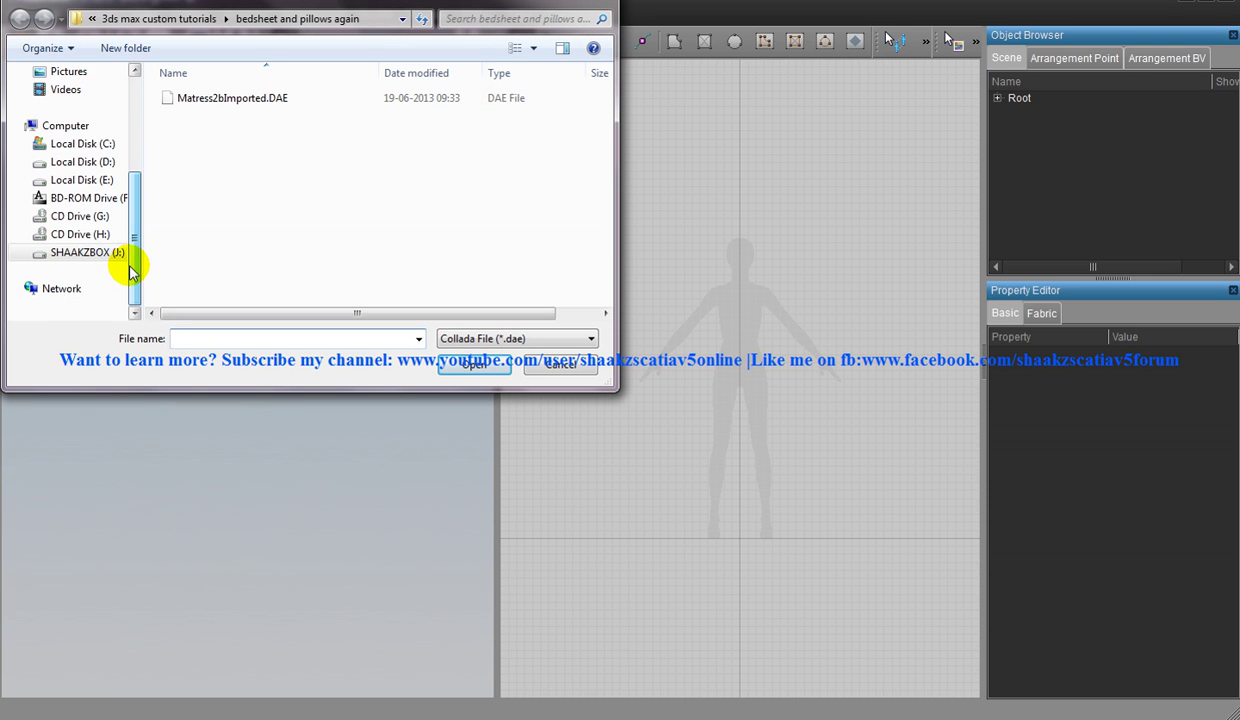
pyautogui.scroll(5, 130, 196)
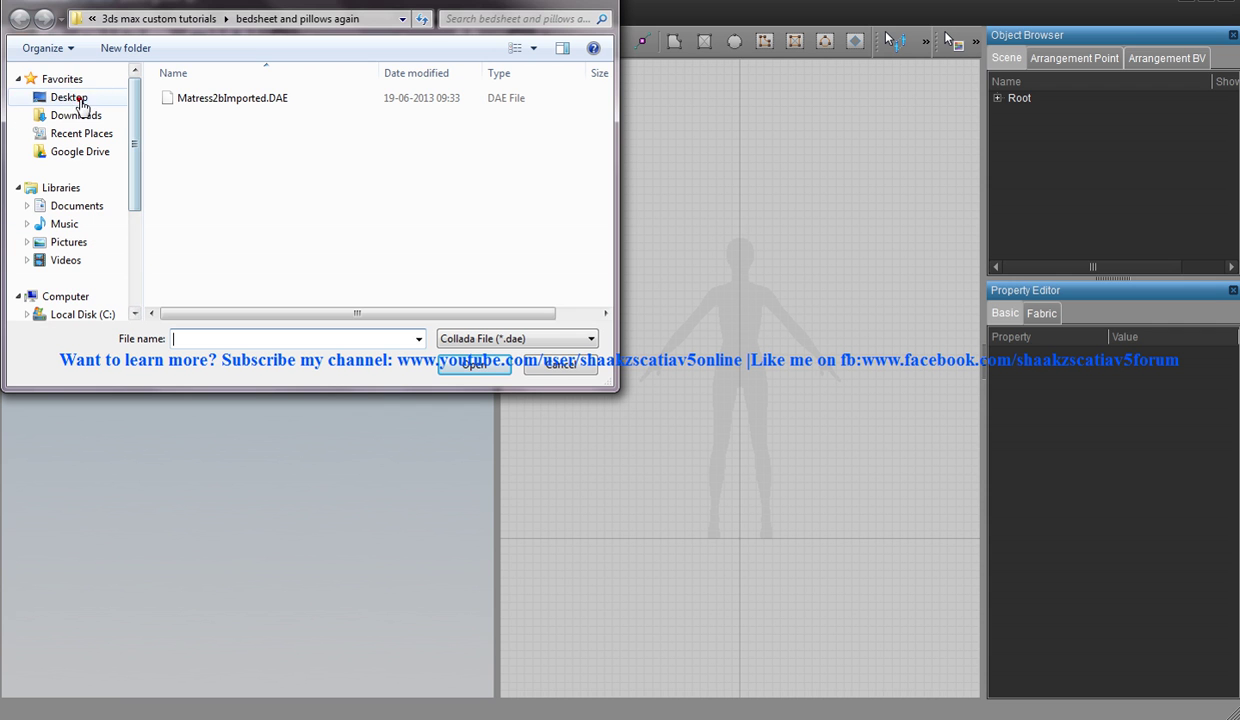
# - Search the Desktop folder list for the '3ds max bedsheet' export folder
pyautogui.click(75, 97)
pyautogui.click(280, 198)
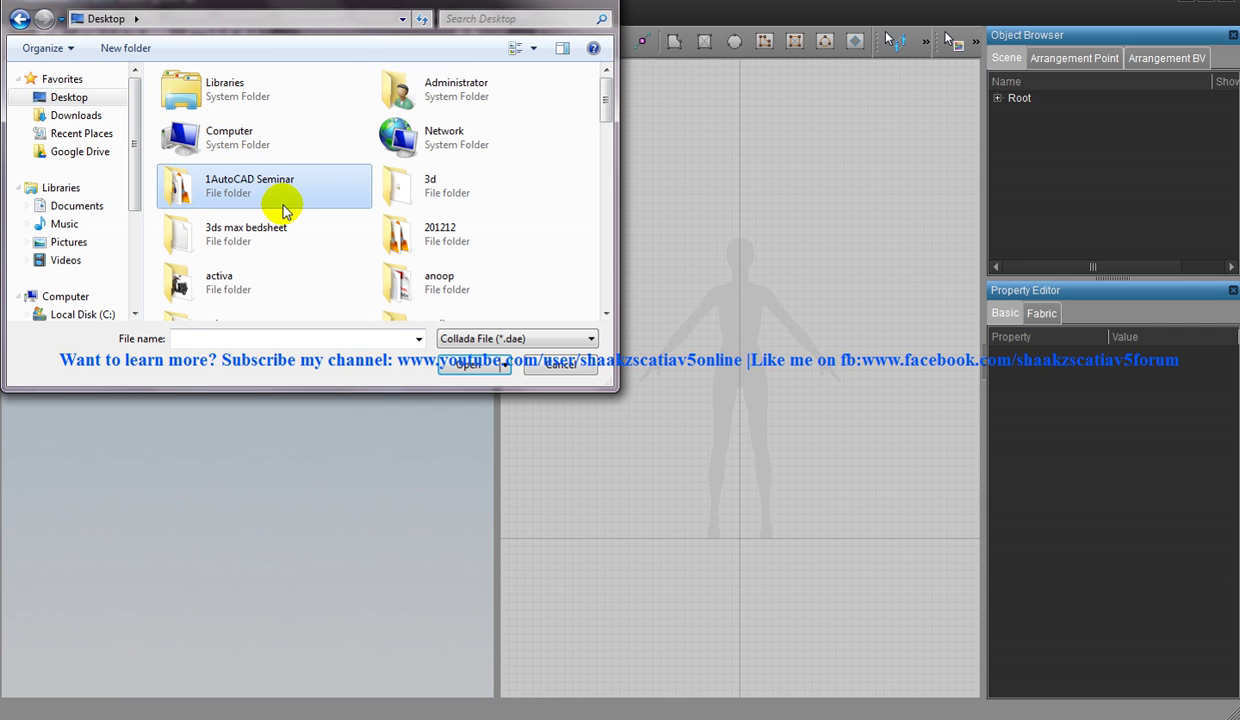
pyautogui.press('m')
pyautogui.click(447, 197)
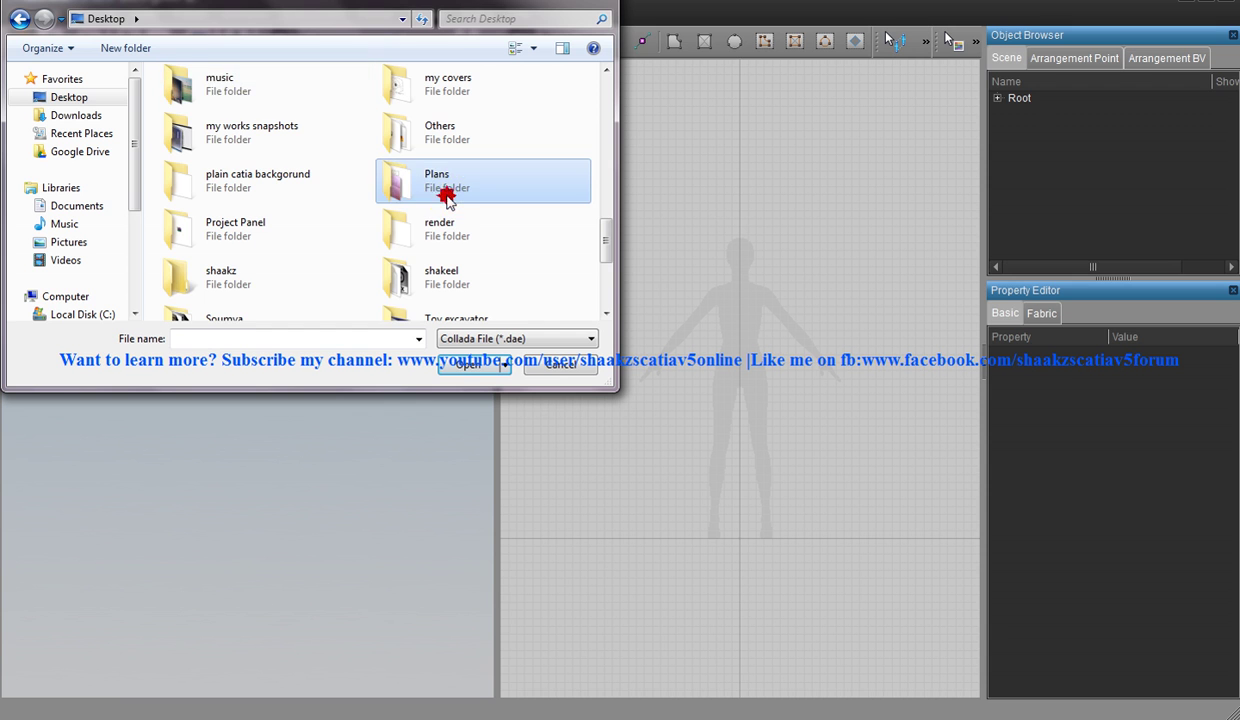
pyautogui.scroll(-3, 447, 203)
pyautogui.click(460, 248)
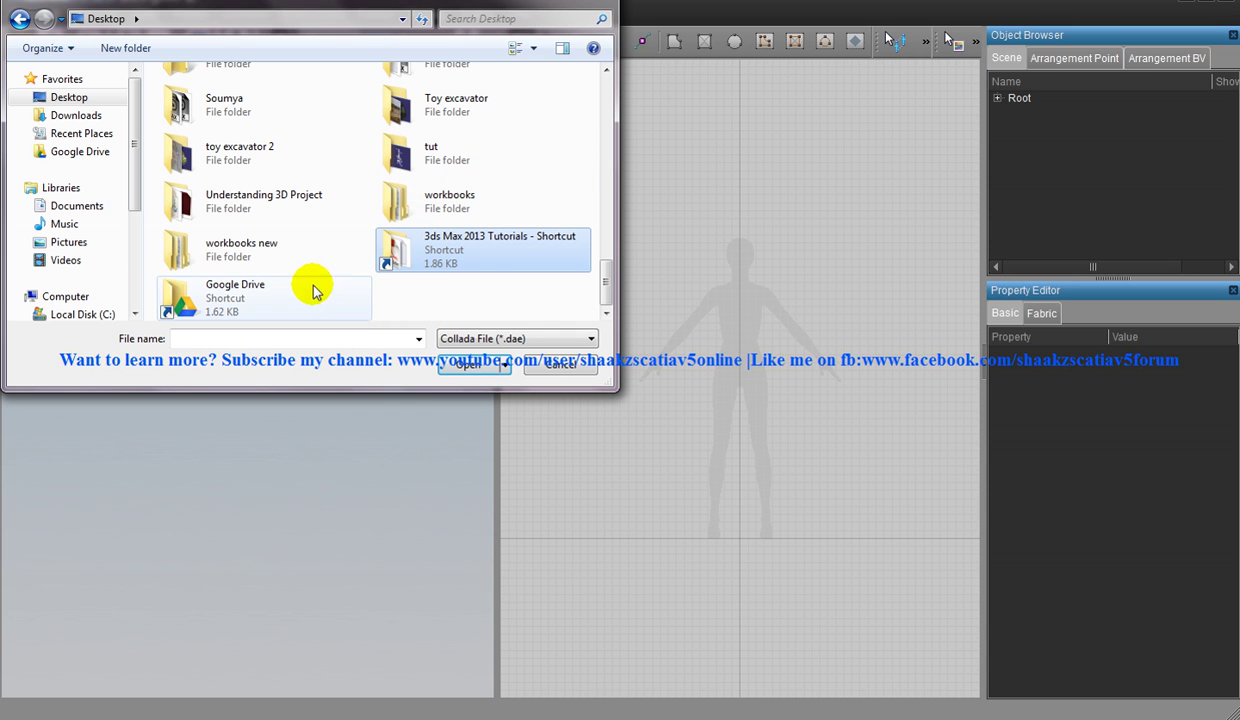
pyautogui.click(440, 196)
pyautogui.click(426, 148)
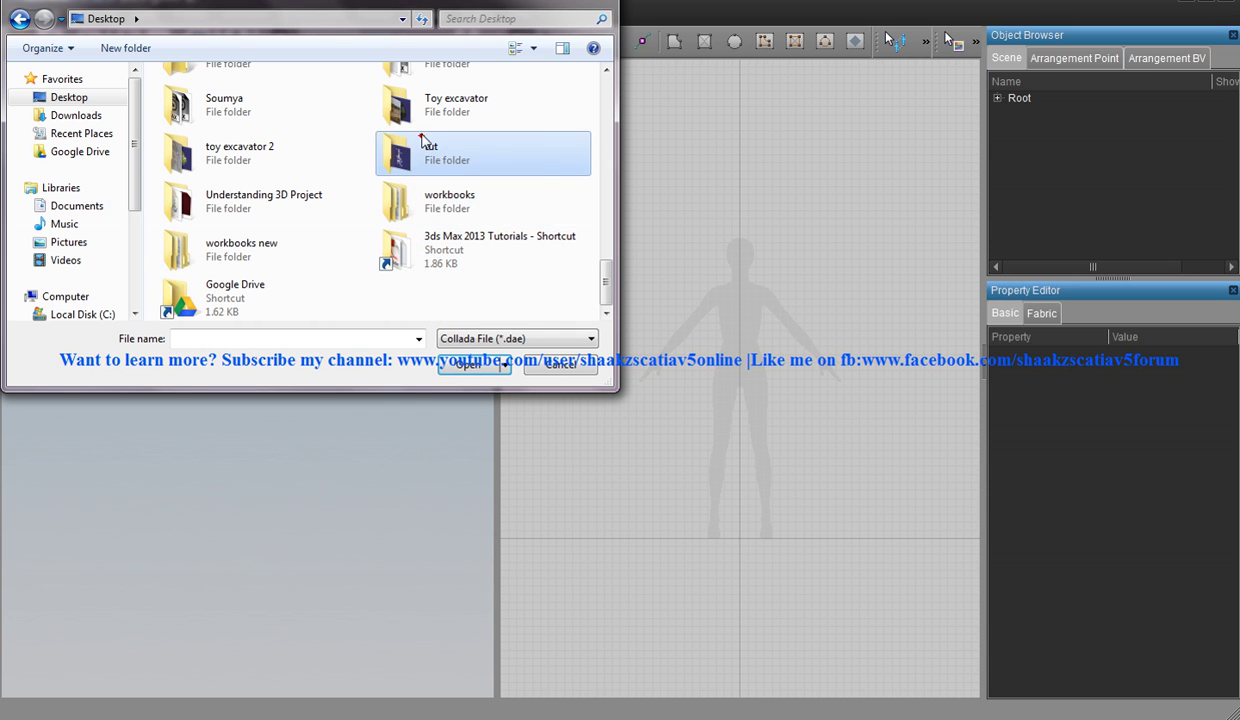
pyautogui.scroll(2, 425, 130)
pyautogui.scroll(3, 427, 160)
pyautogui.scroll(5, 430, 230)
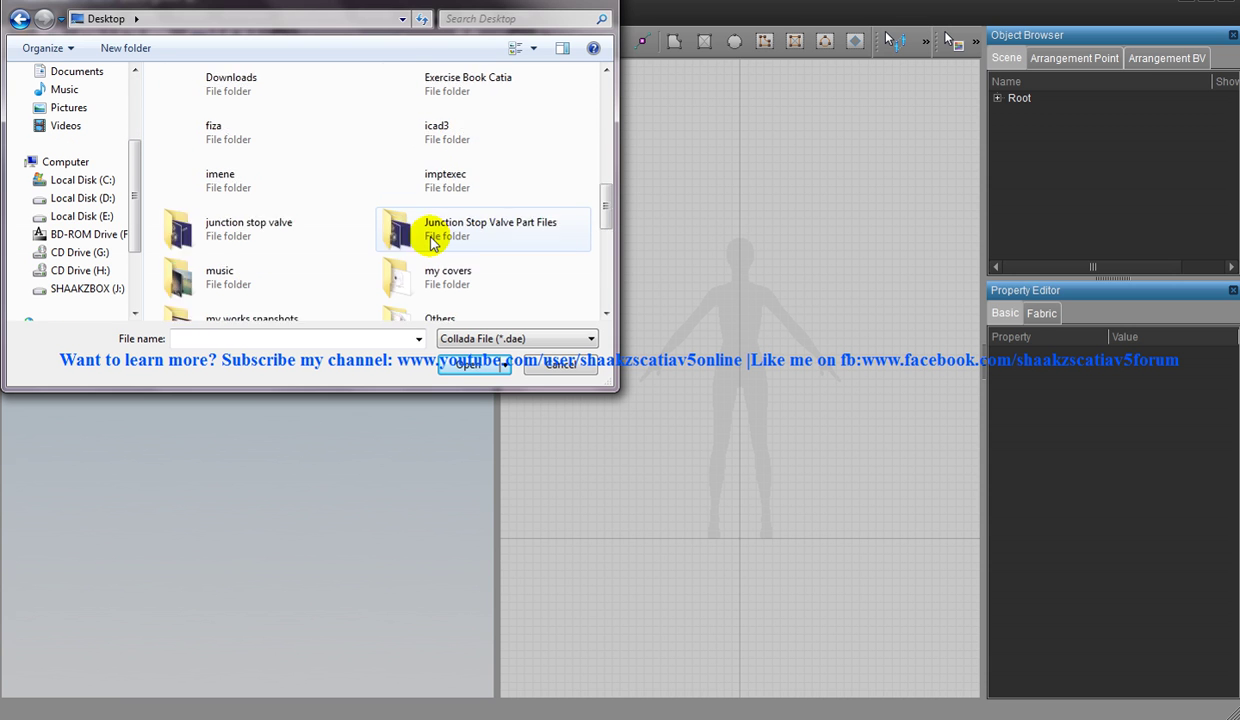
pyautogui.scroll(5, 430, 233)
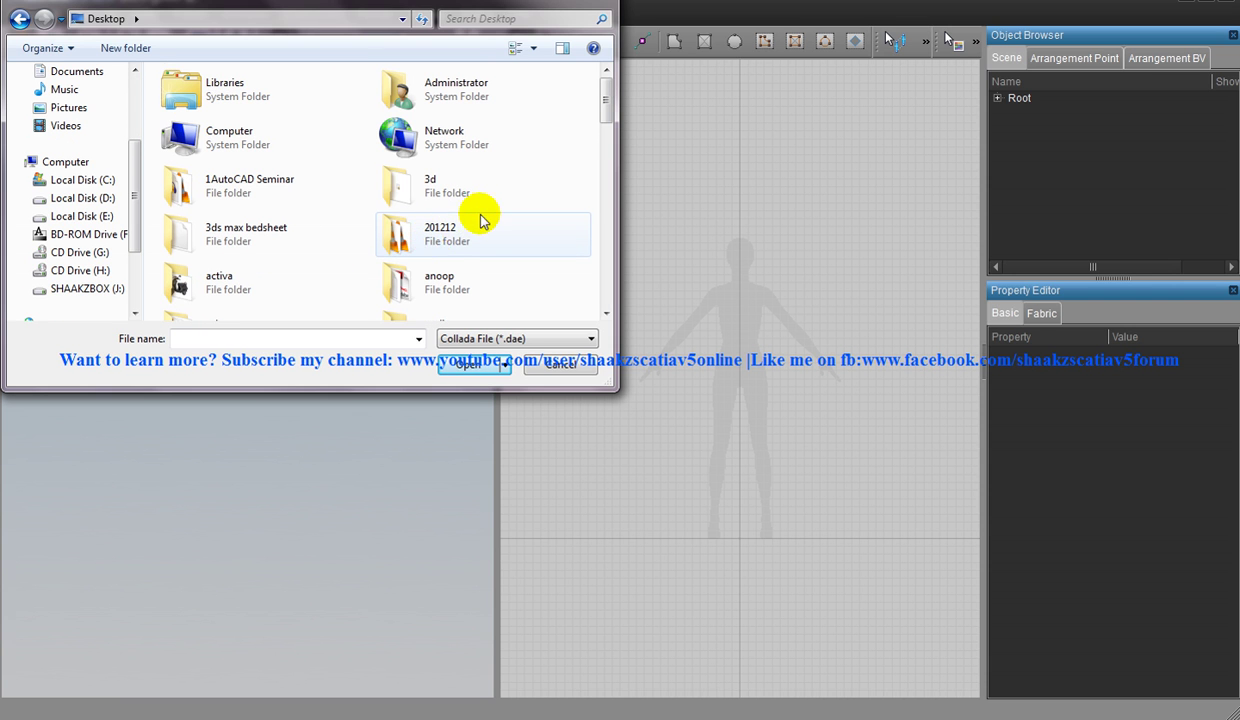
# - Open the '3ds max bedsheet' folder and pick 'Matress in 3ds max.DAE'
pyautogui.doubleClick(297, 236)
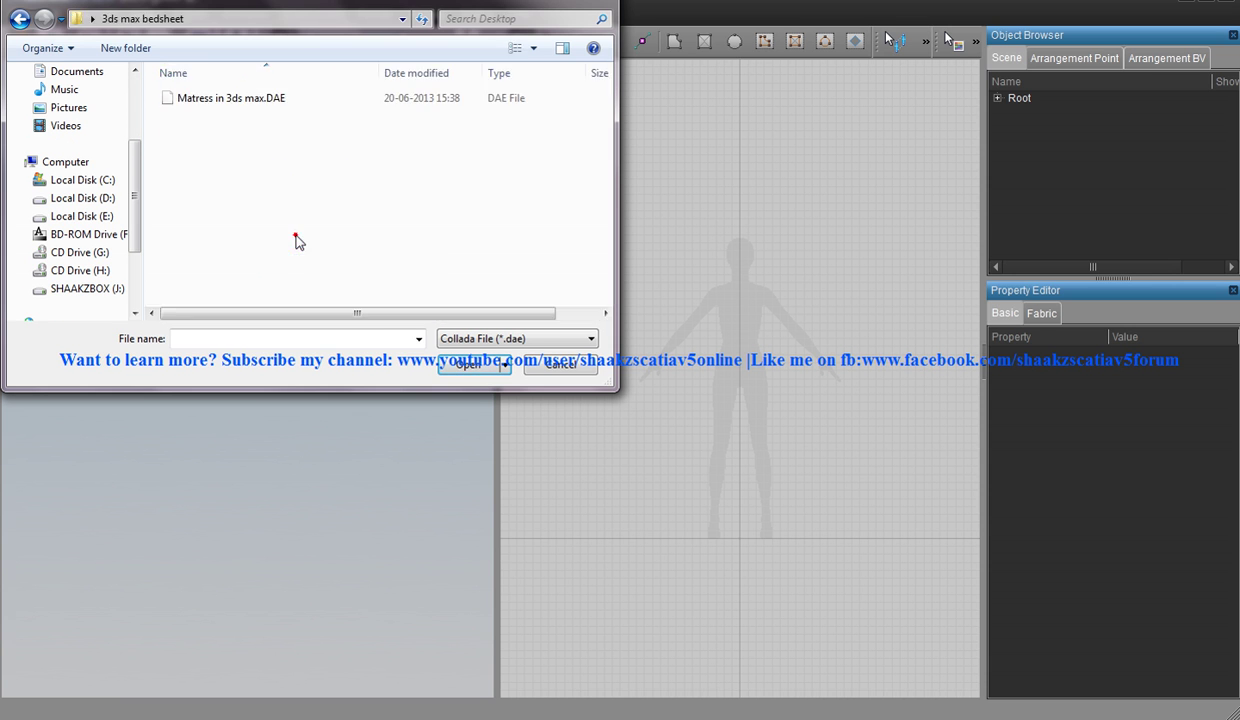
pyautogui.click(280, 188)
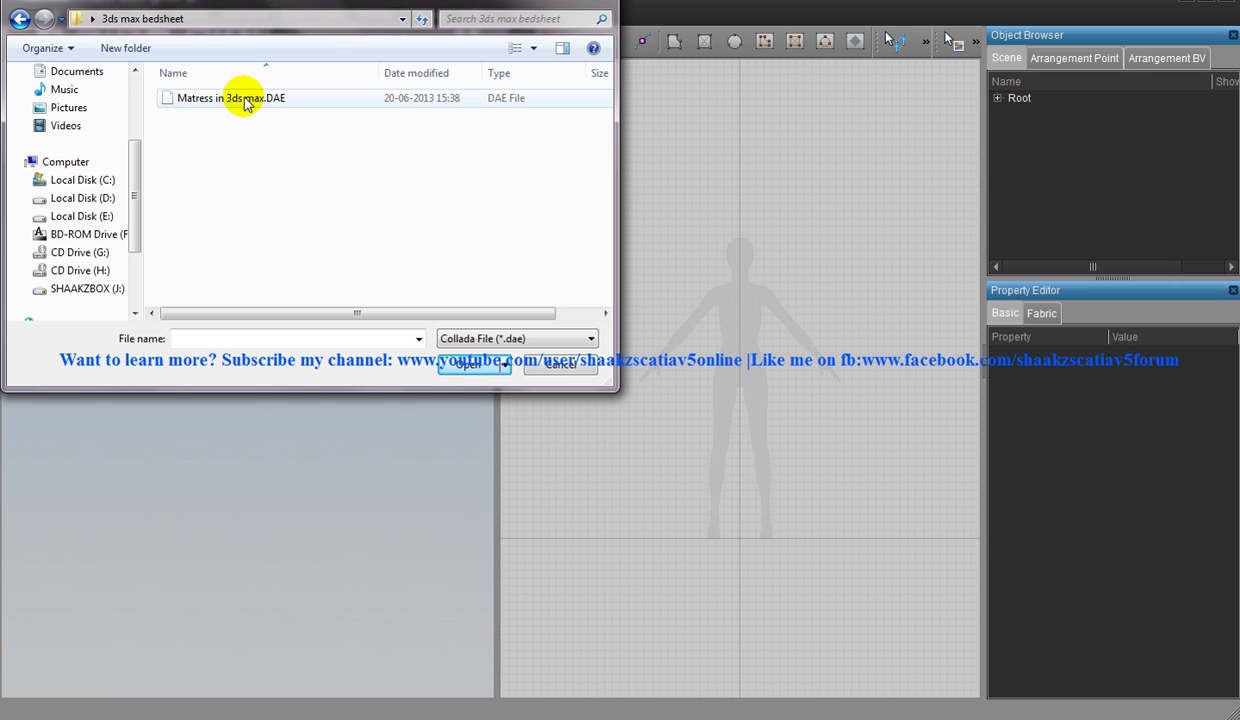
pyautogui.doubleClick(245, 100)
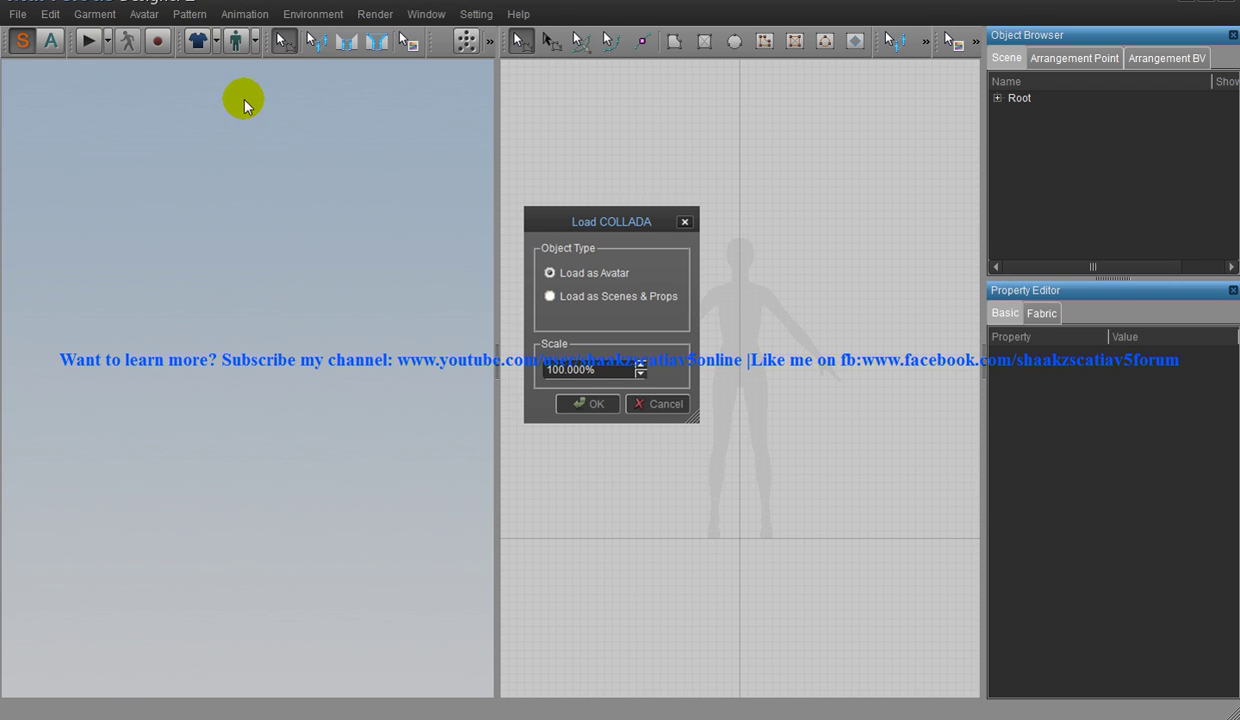
# - Load the mattress as an avatar at 100% scale and orbit the view to inspect it
pyautogui.click(580, 370)
pyautogui.click(590, 406)
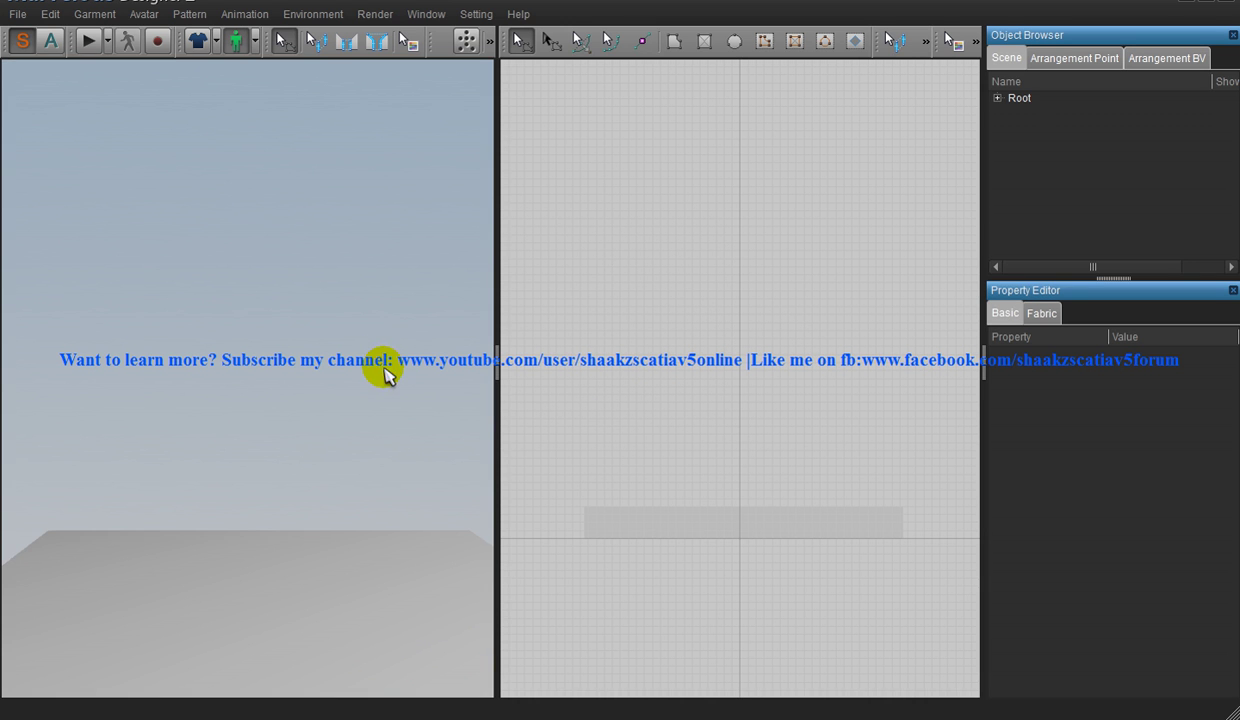
pyautogui.moveTo(380, 331); pyautogui.dragTo(321, 360, button='right')
pyautogui.moveTo(288, 368)
pyautogui.mouseDown(button='right')
pyautogui.moveTo(271, 368)
pyautogui.moveTo(293, 363)
pyautogui.mouseUp(button='right')
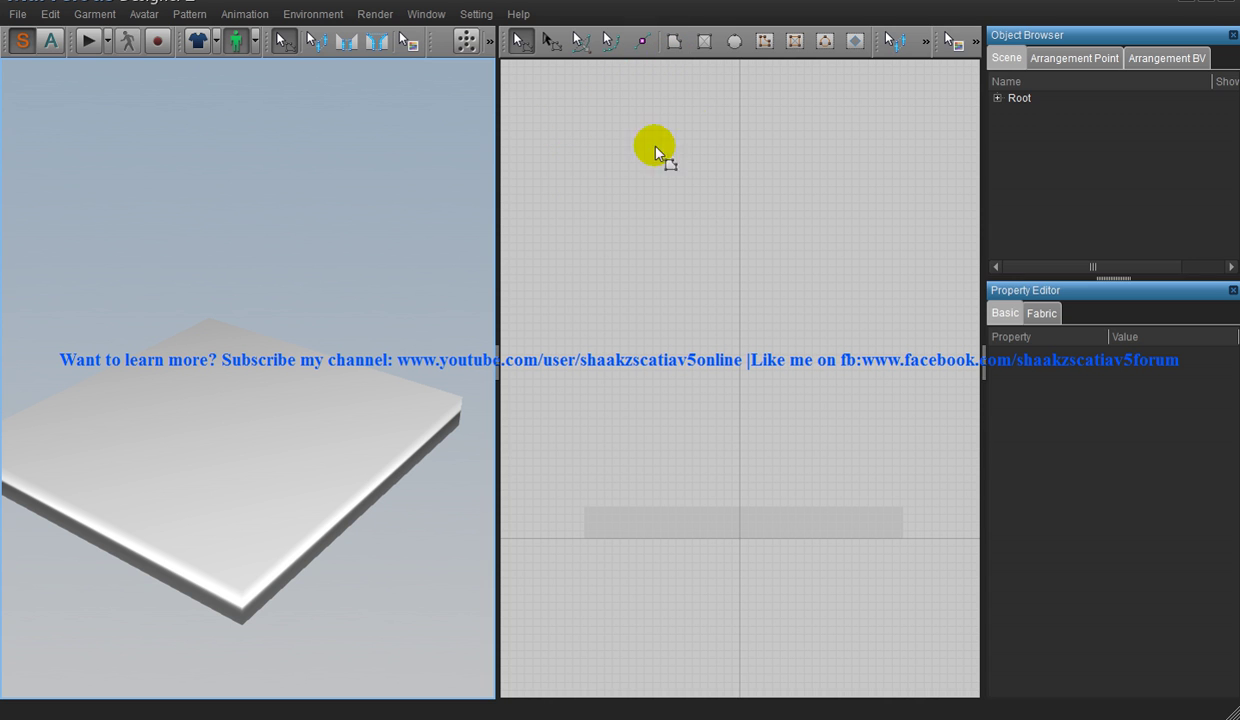
# - Draw a rectangle pattern 2200 mm wide and 2000 mm high on the 2D canvas
pyautogui.click(705, 42)
pyautogui.click(599, 181)
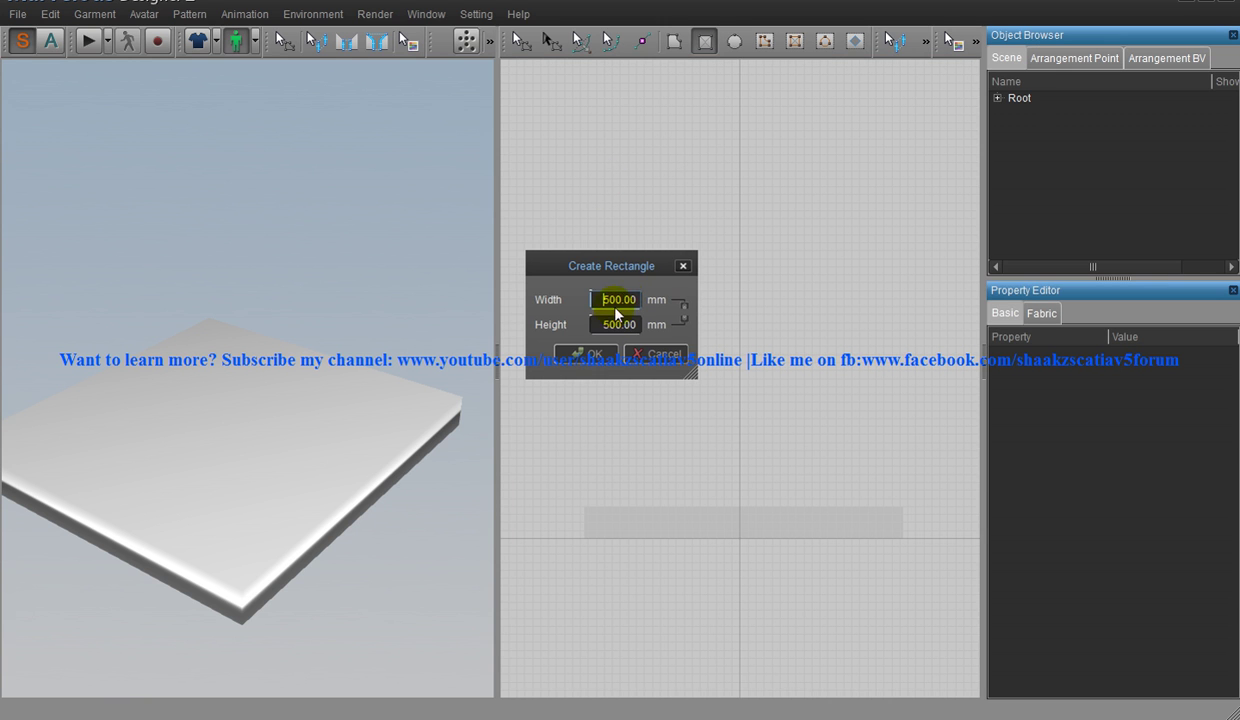
pyautogui.moveTo(605, 299); pyautogui.dragTo(643, 314)
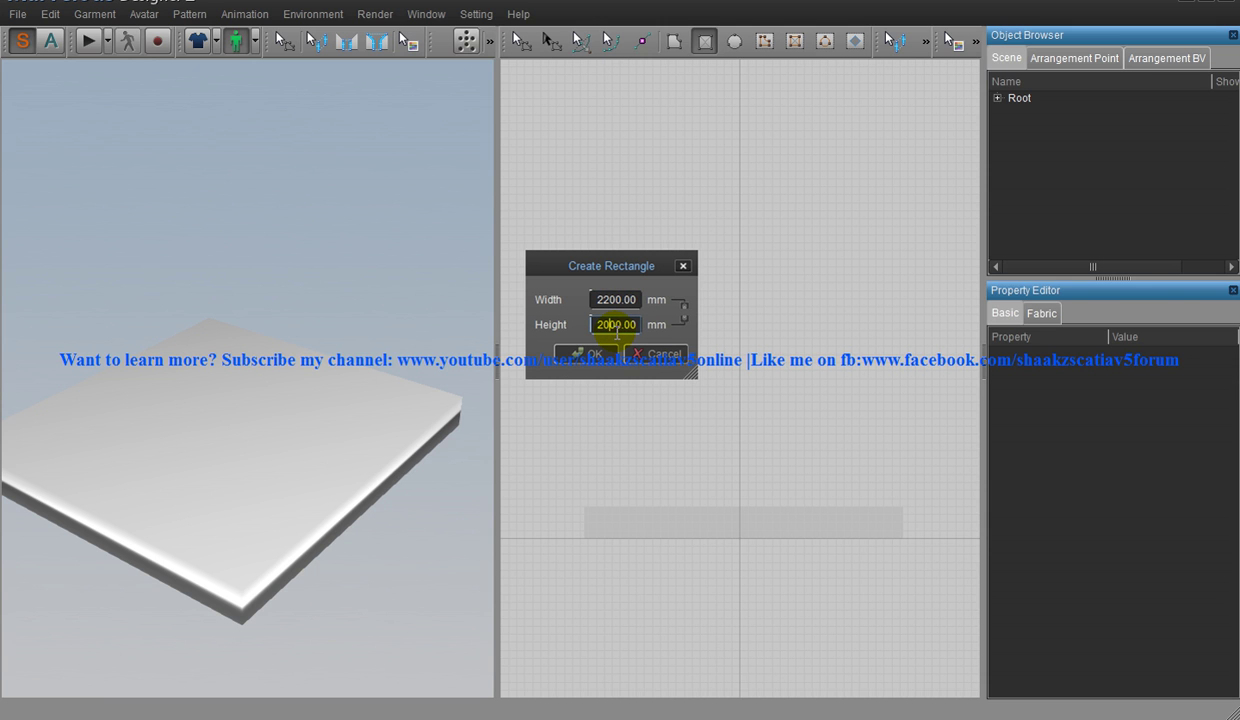
pyautogui.click(598, 352)
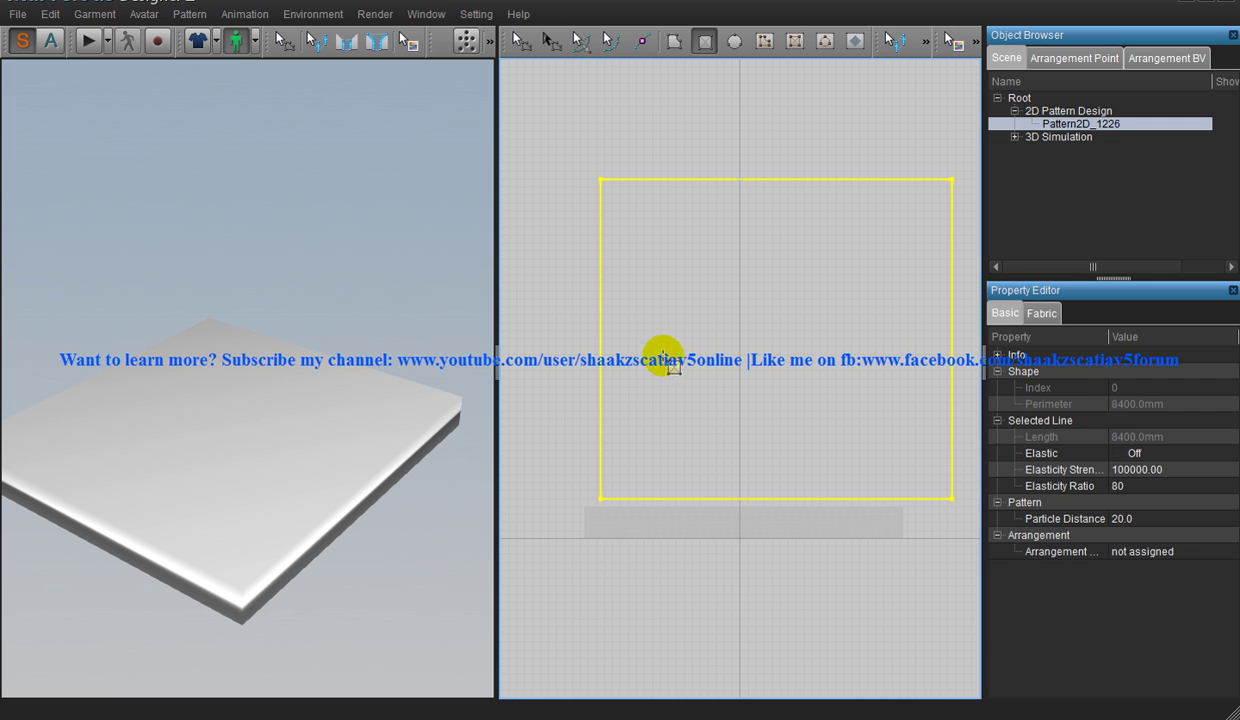
# - Move the rectangle pattern up and left on the 2D canvas
pyautogui.click(520, 40)
pyautogui.moveTo(758, 305); pyautogui.dragTo(723, 295)
pyautogui.moveTo(729, 344); pyautogui.dragTo(728, 341)
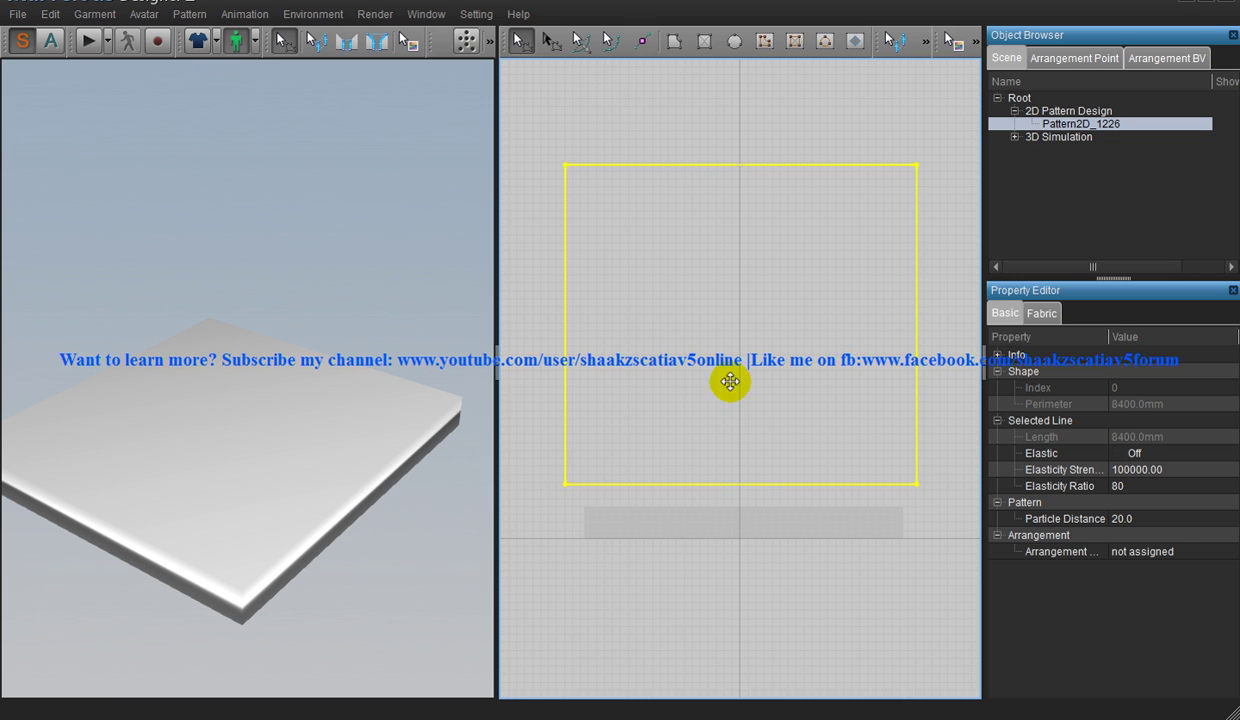
# - Set the pattern's Particle Distance to 25 and show its Fabric properties
pyautogui.click(1005, 316)
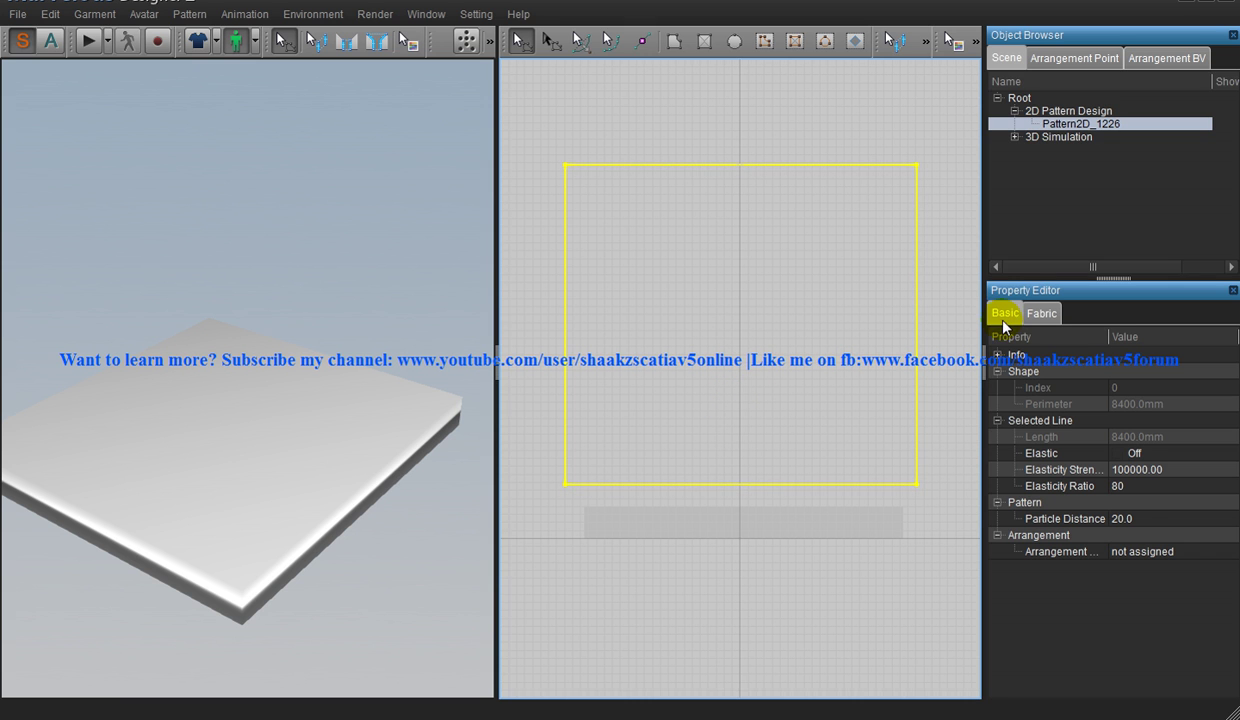
pyautogui.click(1146, 518)
pyautogui.click(1020, 525)
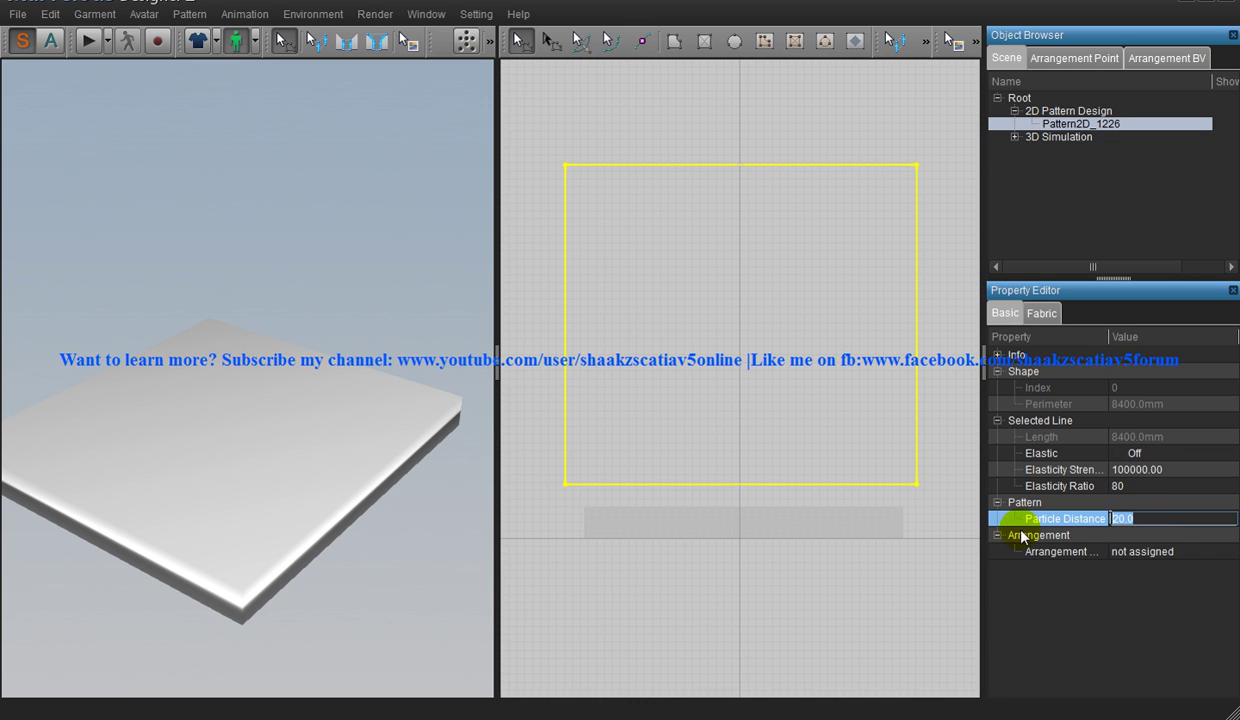
pyautogui.click(1118, 519)
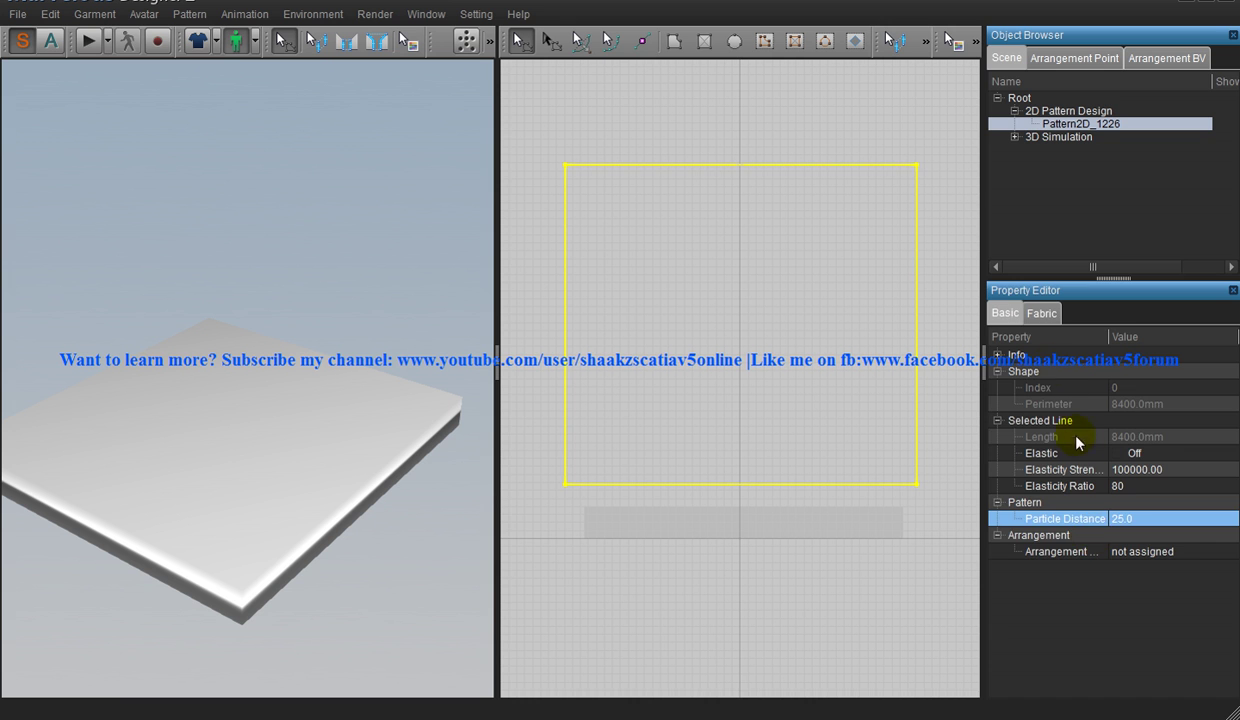
pyautogui.click(1042, 313)
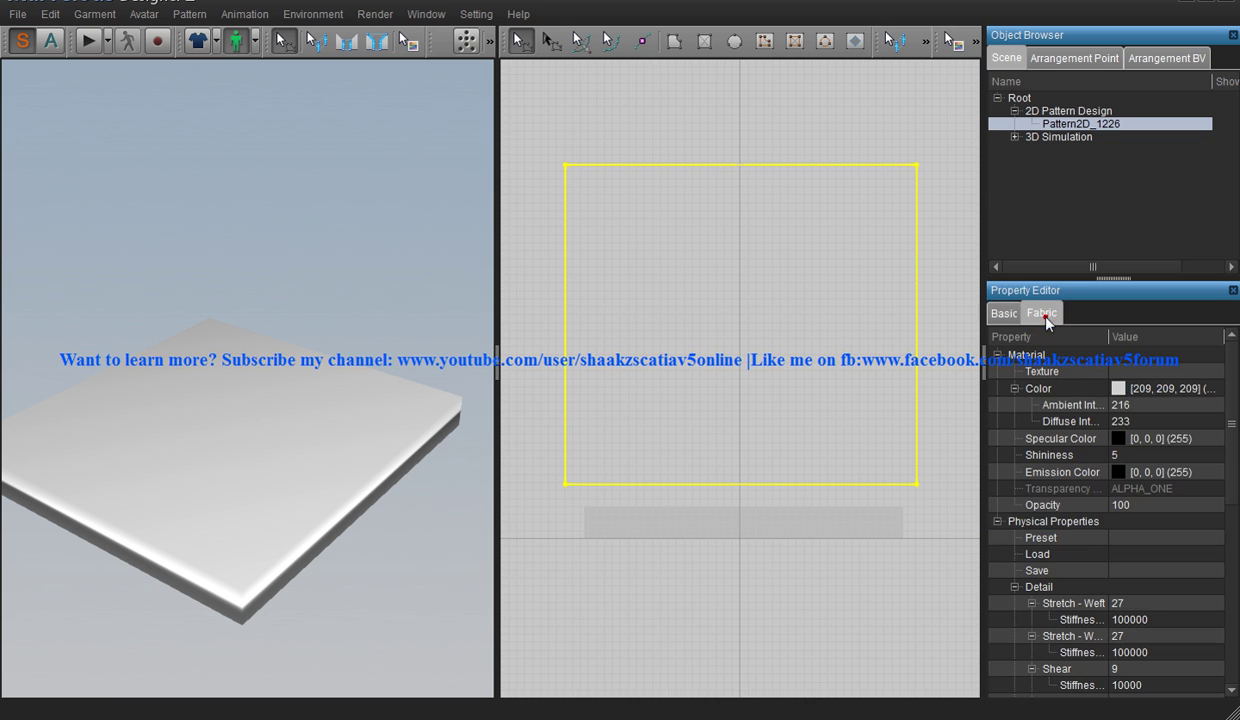
# - Apply the D_Cotton_CLO_v2 preset and verify Stretch Weft and Warp are 32
pyautogui.scroll(-1, 1130, 490)
pyautogui.click(1140, 487)
pyautogui.moveTo(1140, 487); pyautogui.dragTo(1113, 400)
pyautogui.click(1120, 553)
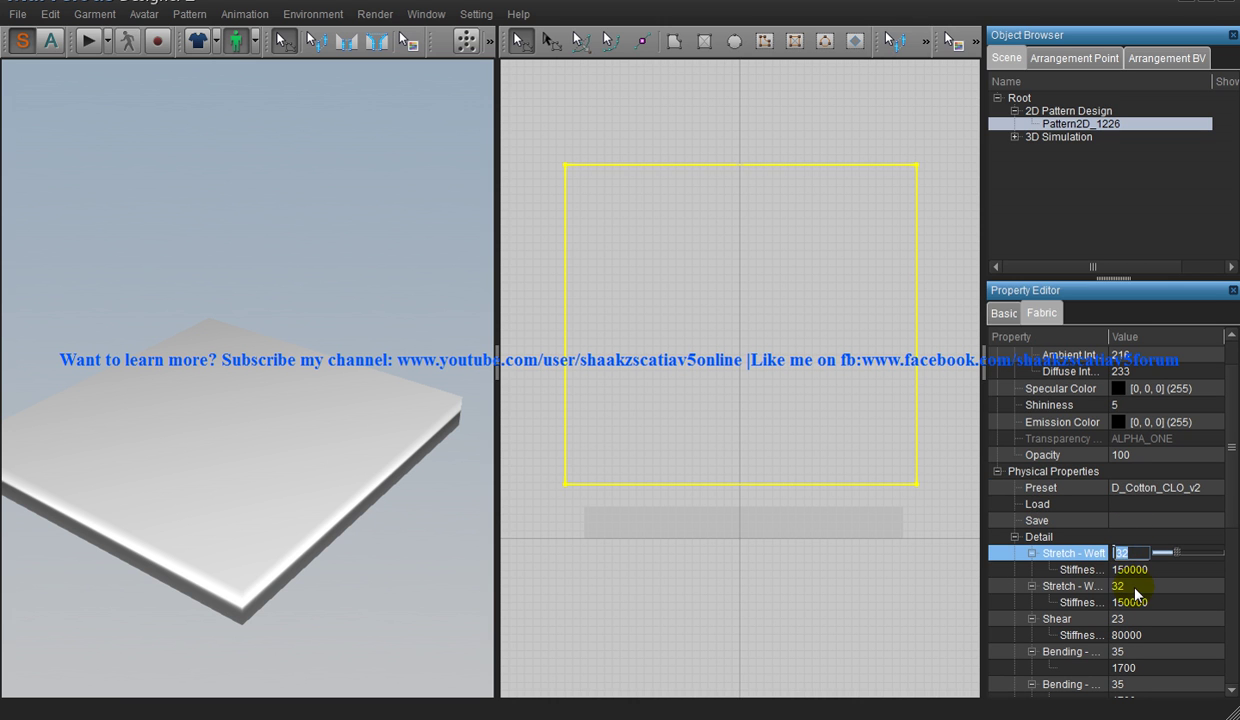
pyautogui.click(1132, 587)
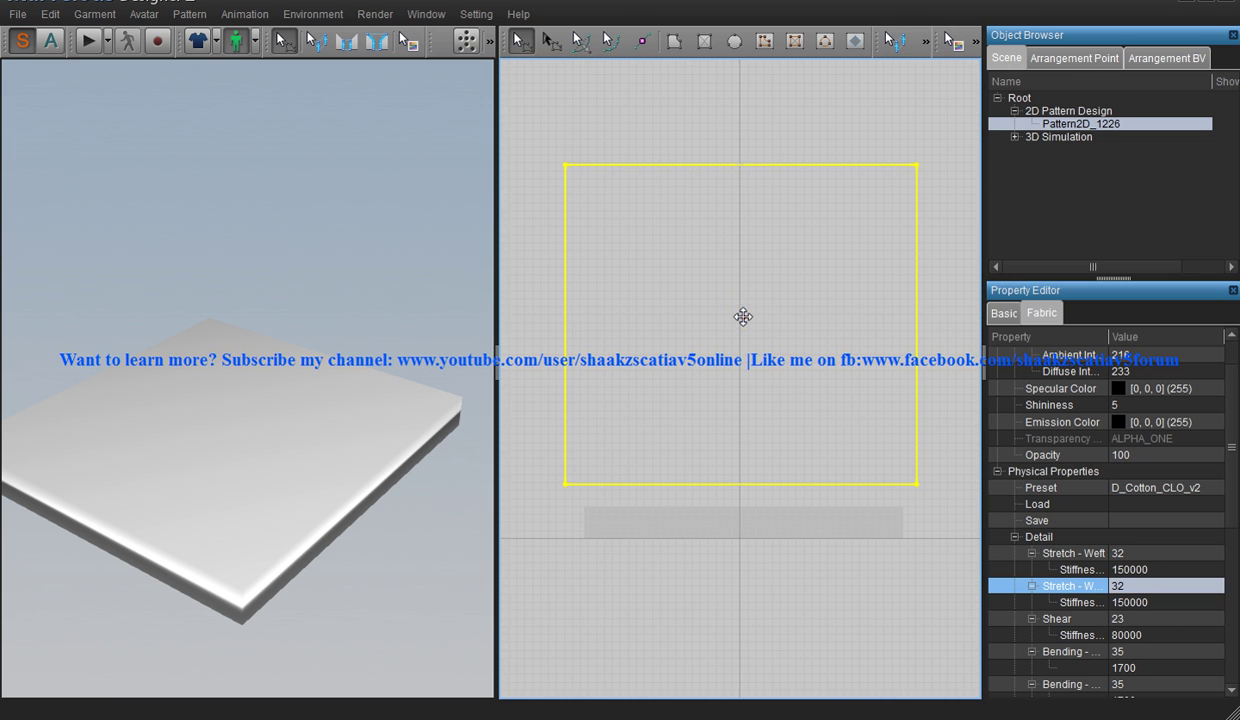
# - Nudge the rectangle pattern slightly upward and synchronize it into 3D cloth
pyautogui.moveTo(743, 317); pyautogui.dragTo(743, 313)
pyautogui.click(581, 216)
pyautogui.moveTo(476, 50)
pyautogui.mouseDown()
pyautogui.moveTo(467, 96)
pyautogui.moveTo(493, 40)
pyautogui.moveTo(469, 71)
pyautogui.mouseUp()
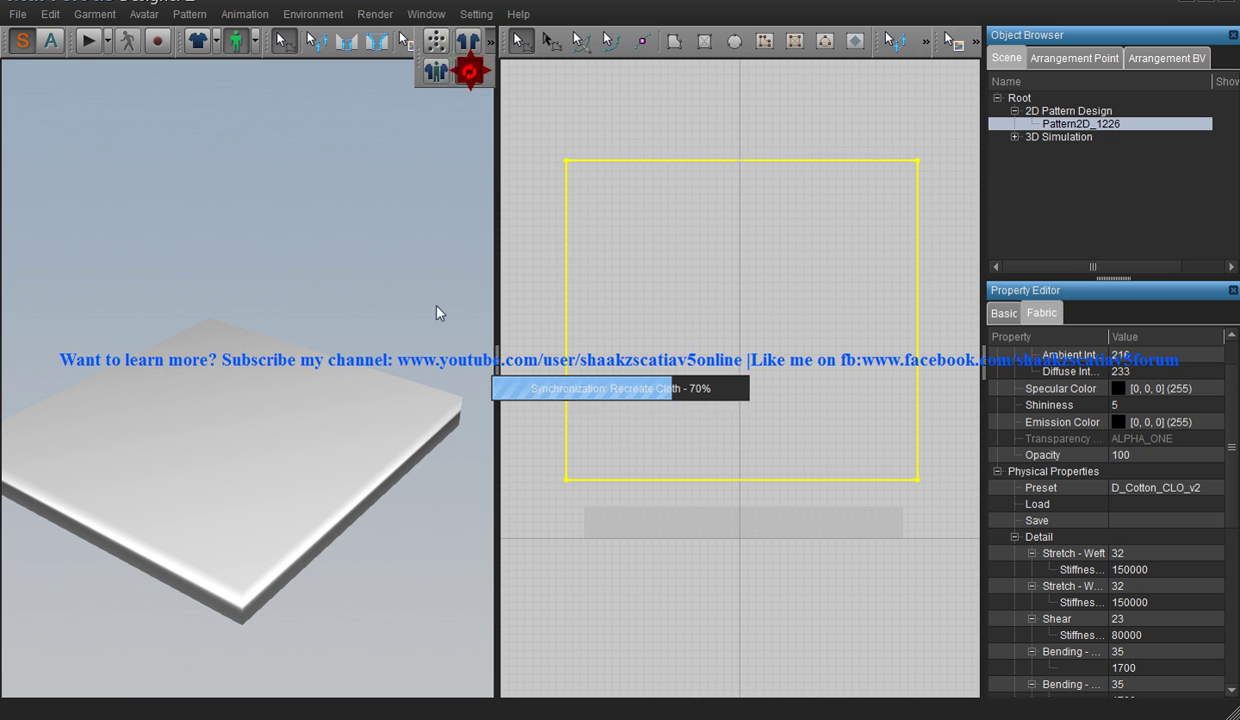
# - Orbit the 3D view around the upright cloth panel above the mattress
pyautogui.moveTo(377, 287)
pyautogui.mouseDown(button='right')
pyautogui.moveTo(321, 288)
pyautogui.moveTo(363, 280)
pyautogui.moveTo(365, 291)
pyautogui.mouseUp(button='right')
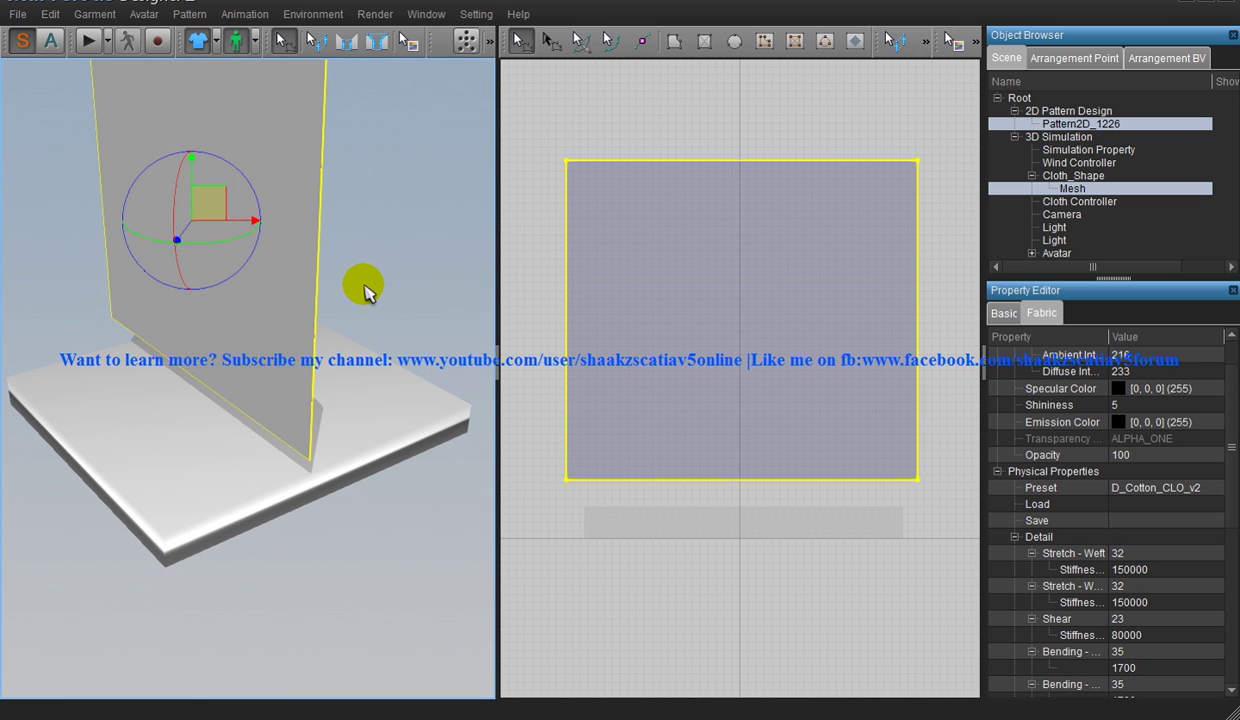
pyautogui.moveTo(318, 197); pyautogui.dragTo(221, 145, button='right')
pyautogui.click(142, 13)
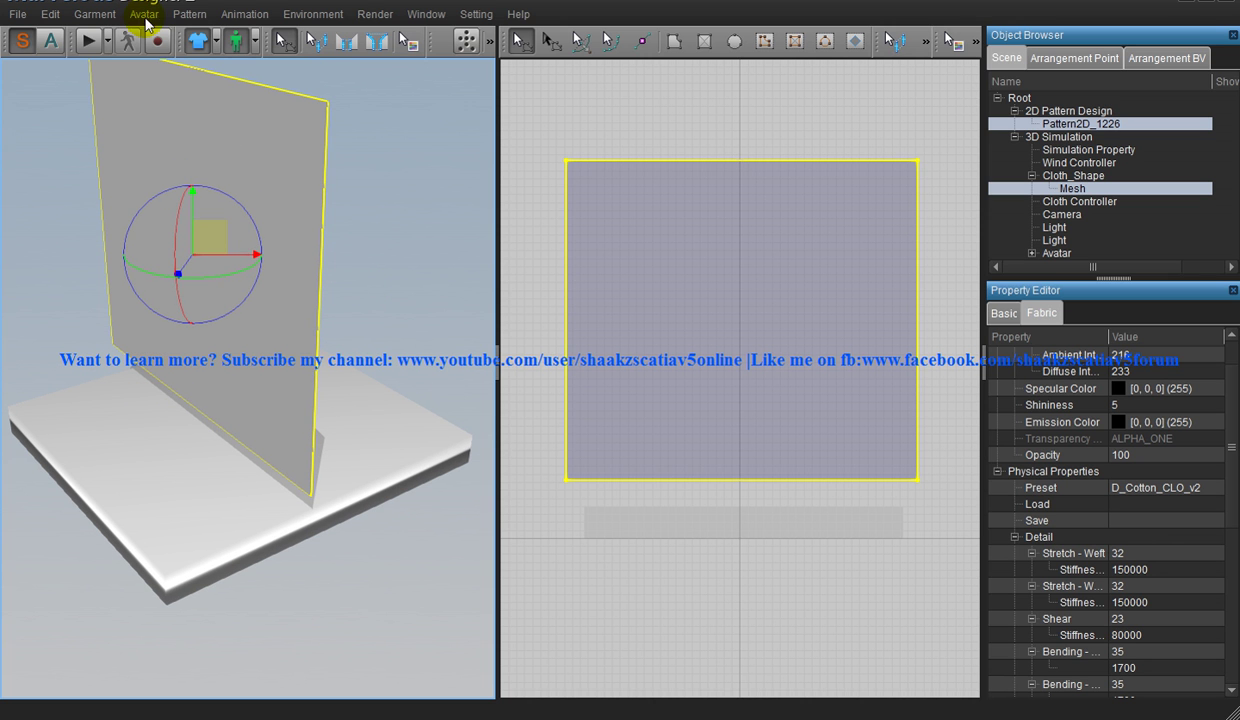
pyautogui.moveTo(316, 293)
pyautogui.mouseDown(button='right')
pyautogui.moveTo(288, 299)
pyautogui.moveTo(327, 293)
pyautogui.moveTo(280, 299)
pyautogui.moveTo(302, 297)
pyautogui.moveTo(277, 285)
pyautogui.moveTo(299, 285)
pyautogui.mouseUp(button='right')
# - Open Setting > Preference
pyautogui.click(375, 14)
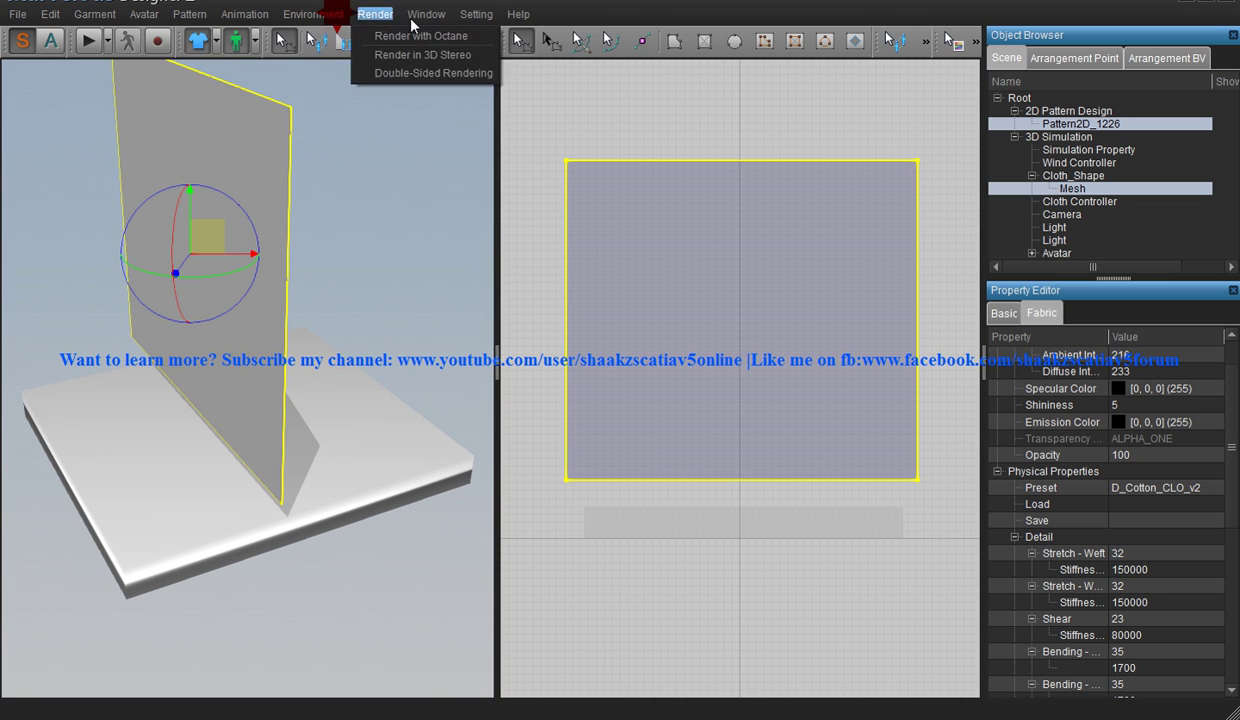
pyautogui.moveTo(476, 14)
pyautogui.click(479, 73)
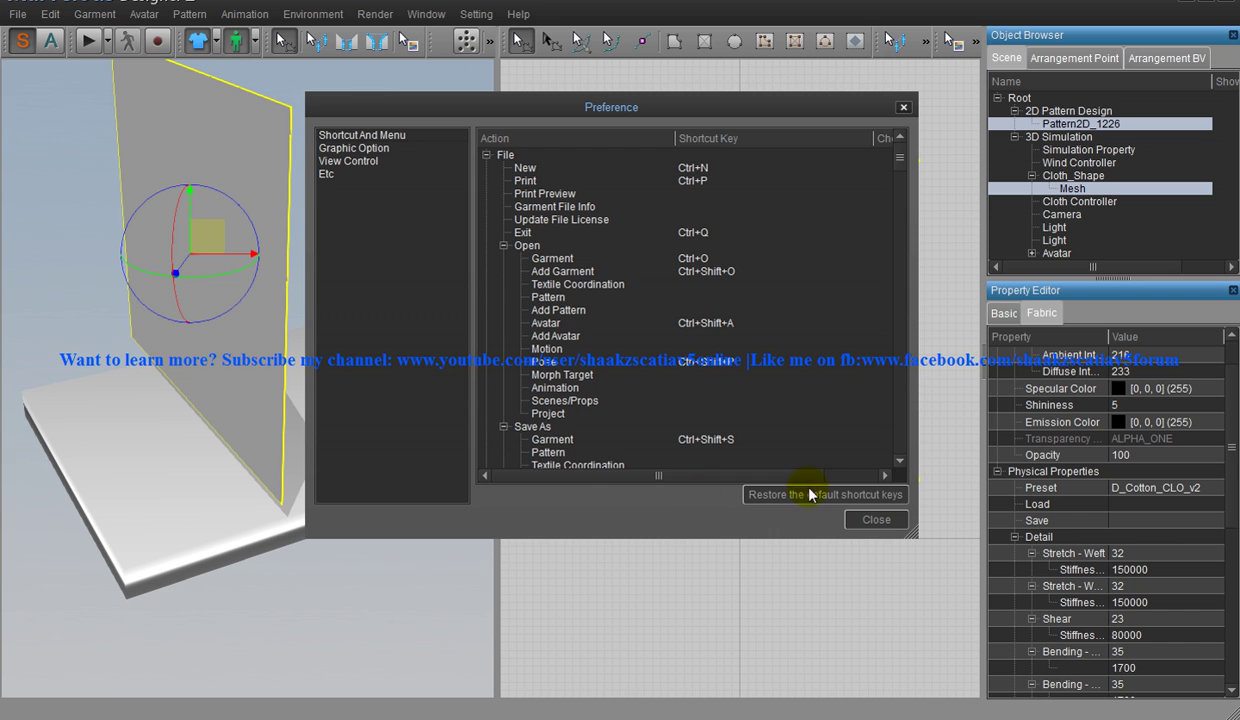
# - Review the View Control navigation preset, leave it unchanged, and close Preferences
pyautogui.click(352, 164)
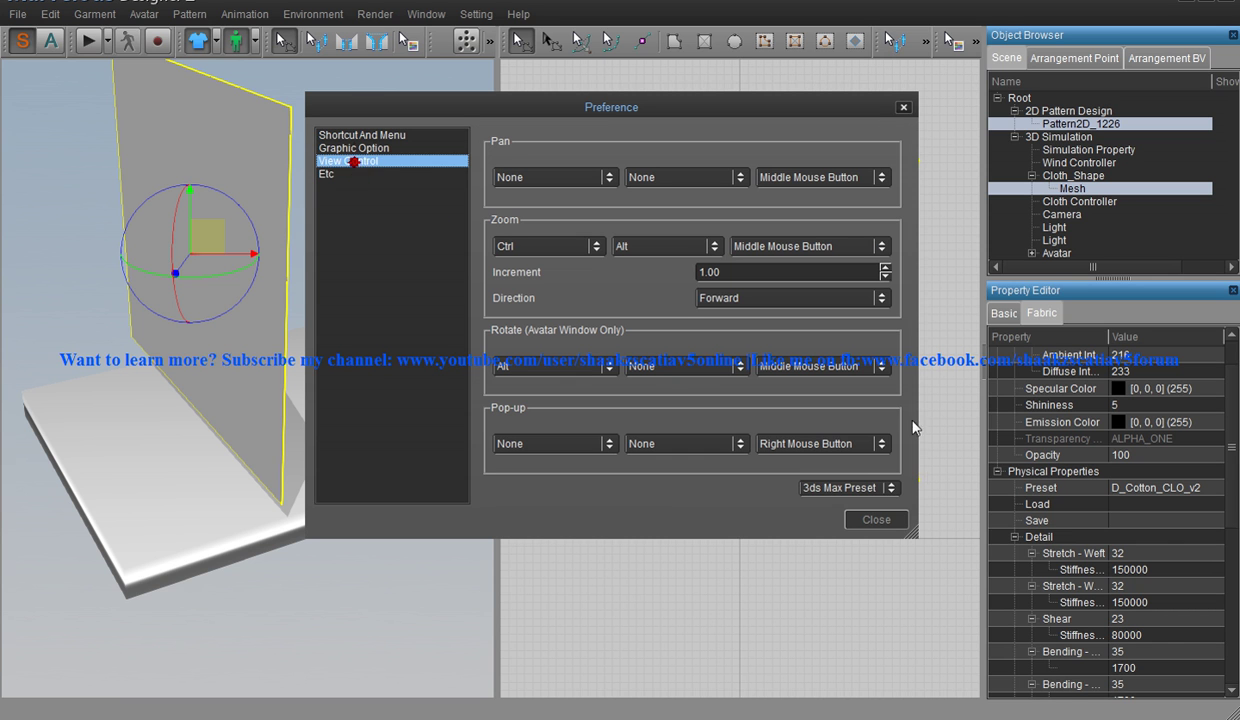
pyautogui.click(868, 490)
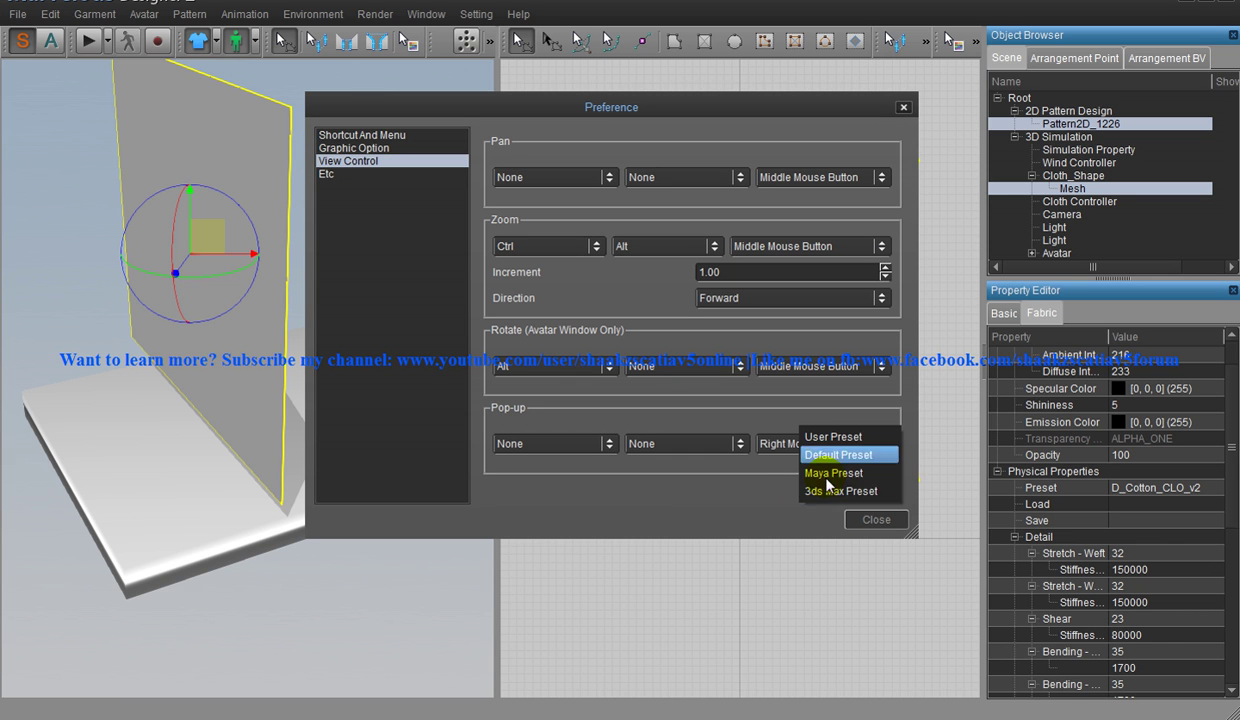
pyautogui.click(771, 500)
pyautogui.click(903, 108)
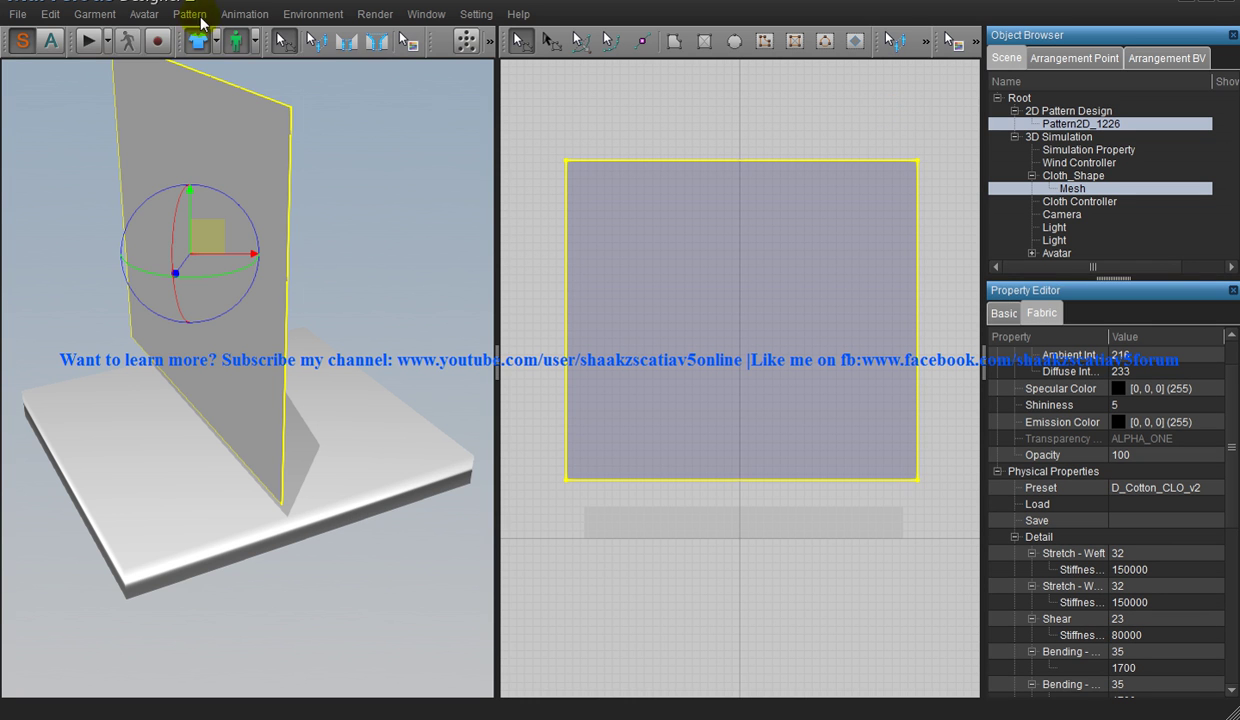
# - Start the cloth simulation after browsing the Avatar and Garment menus
pyautogui.click(144, 14)
pyautogui.click(95, 14)
pyautogui.click(90, 41)
# - Set the garment Rendering Style to Mesh
pyautogui.click(213, 48)
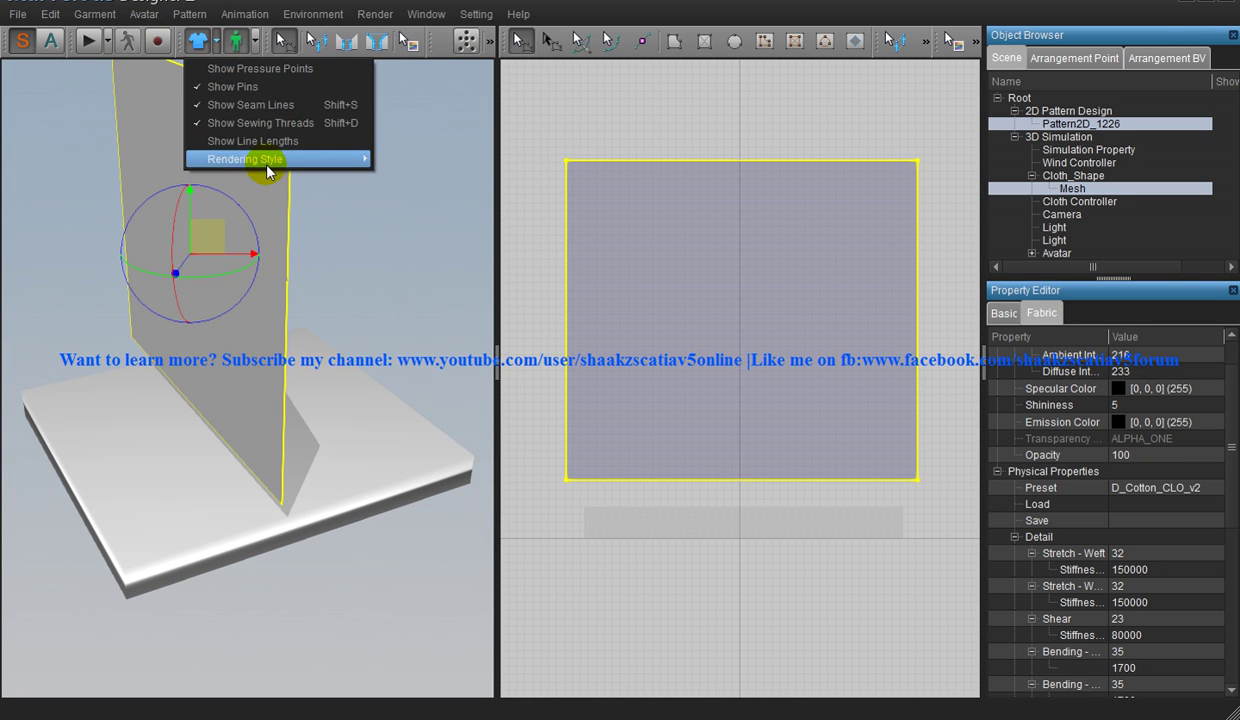
pyautogui.moveTo(262, 160)
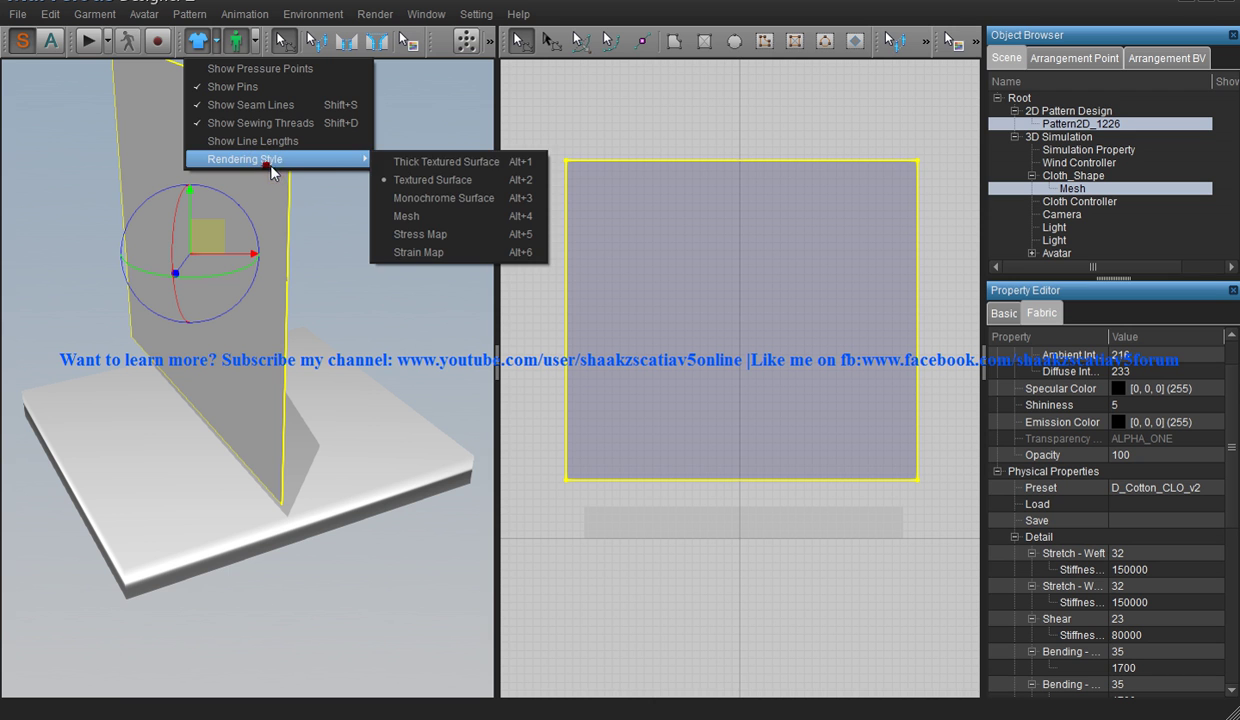
pyautogui.click(416, 217)
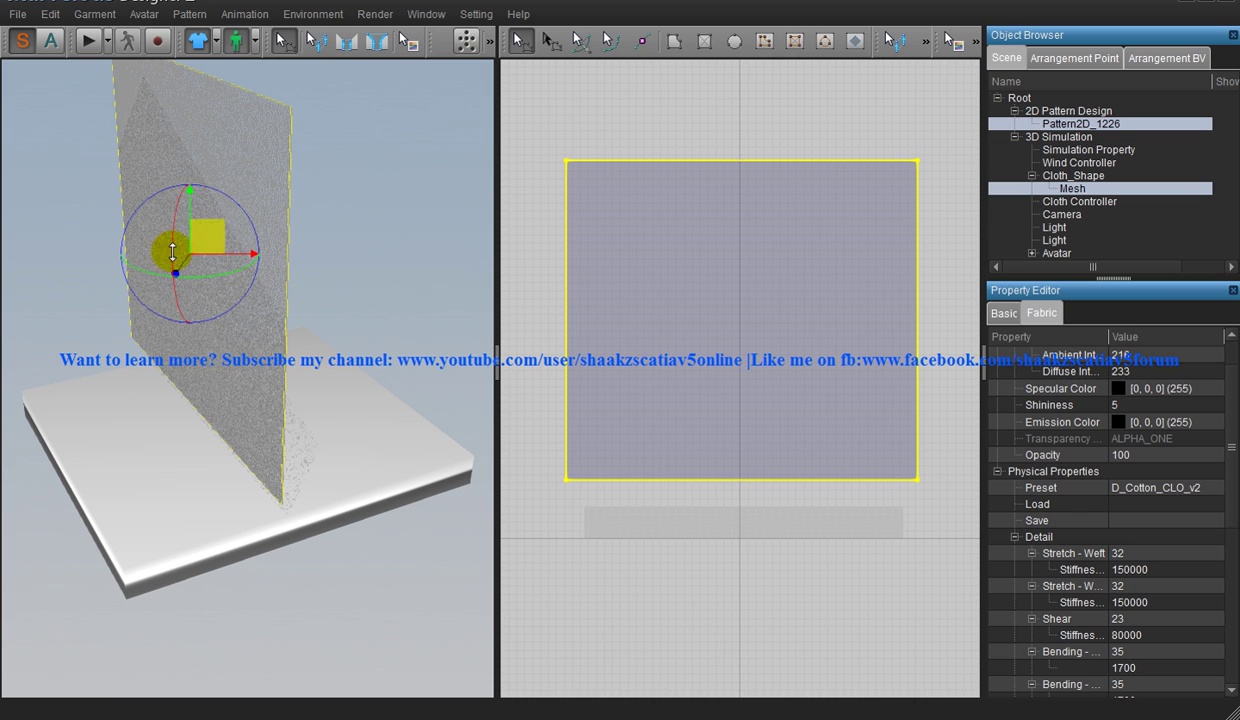
# - Look through the Avatar and neighbouring menu options
pyautogui.click(144, 14)
pyautogui.moveTo(36, 16)
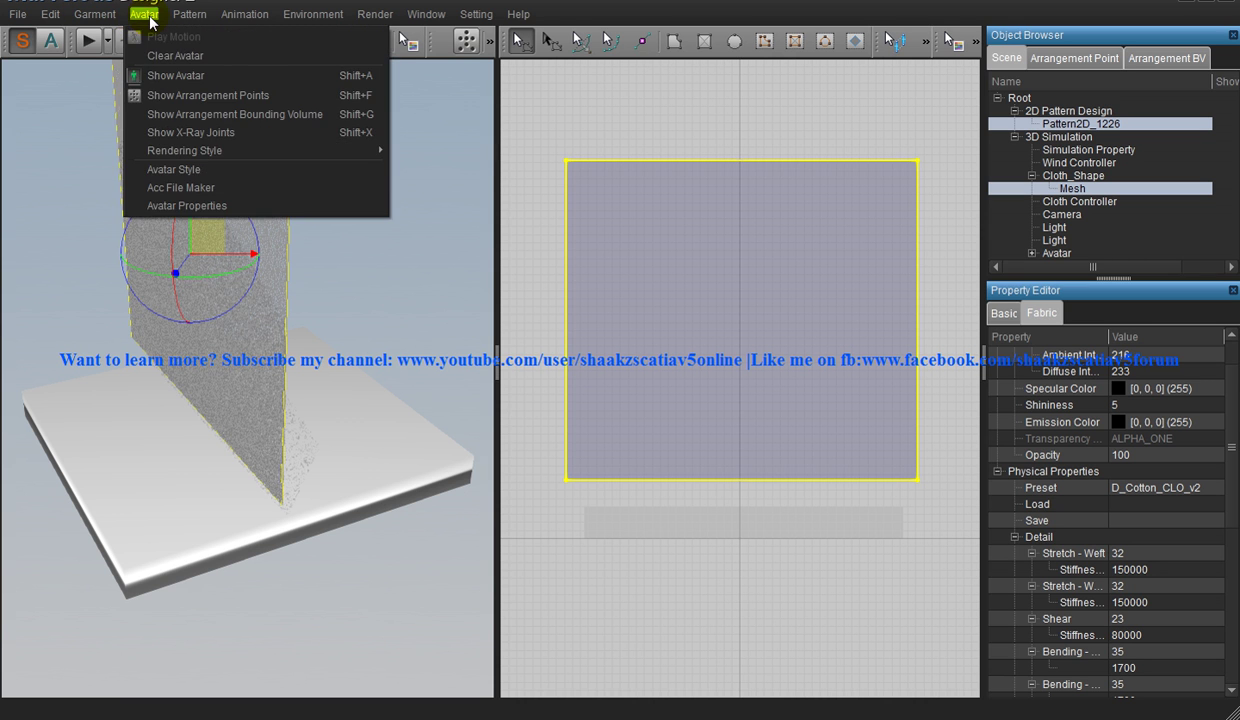
pyautogui.moveTo(244, 14)
pyautogui.moveTo(313, 14)
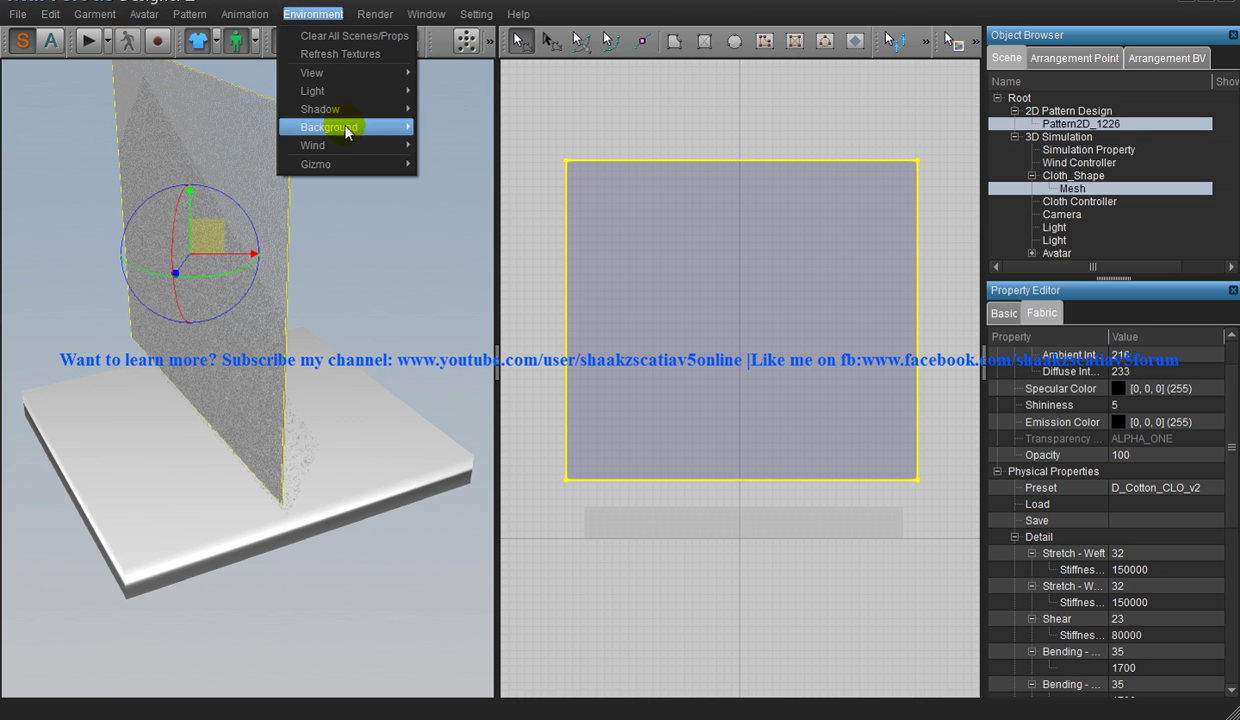
pyautogui.moveTo(335, 164)
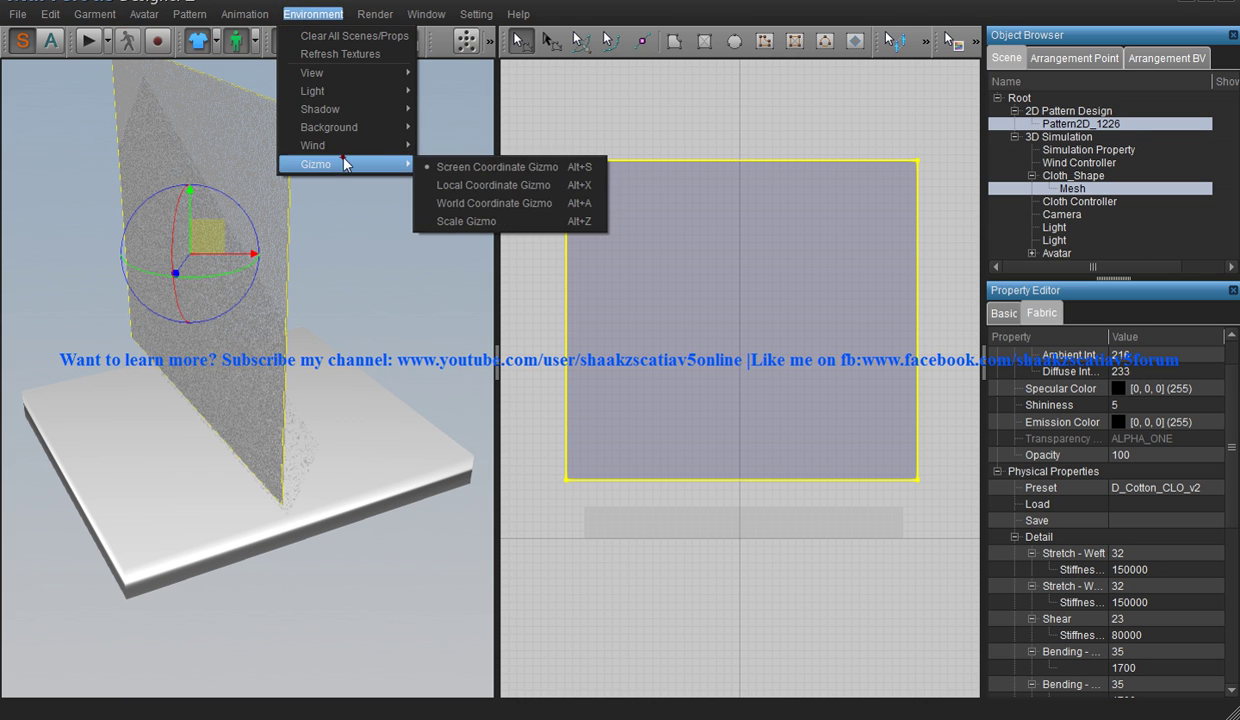
# - Switch the gizmo to World Coordinate and rotate the cloth 90° to lie horizontal
pyautogui.click(477, 205)
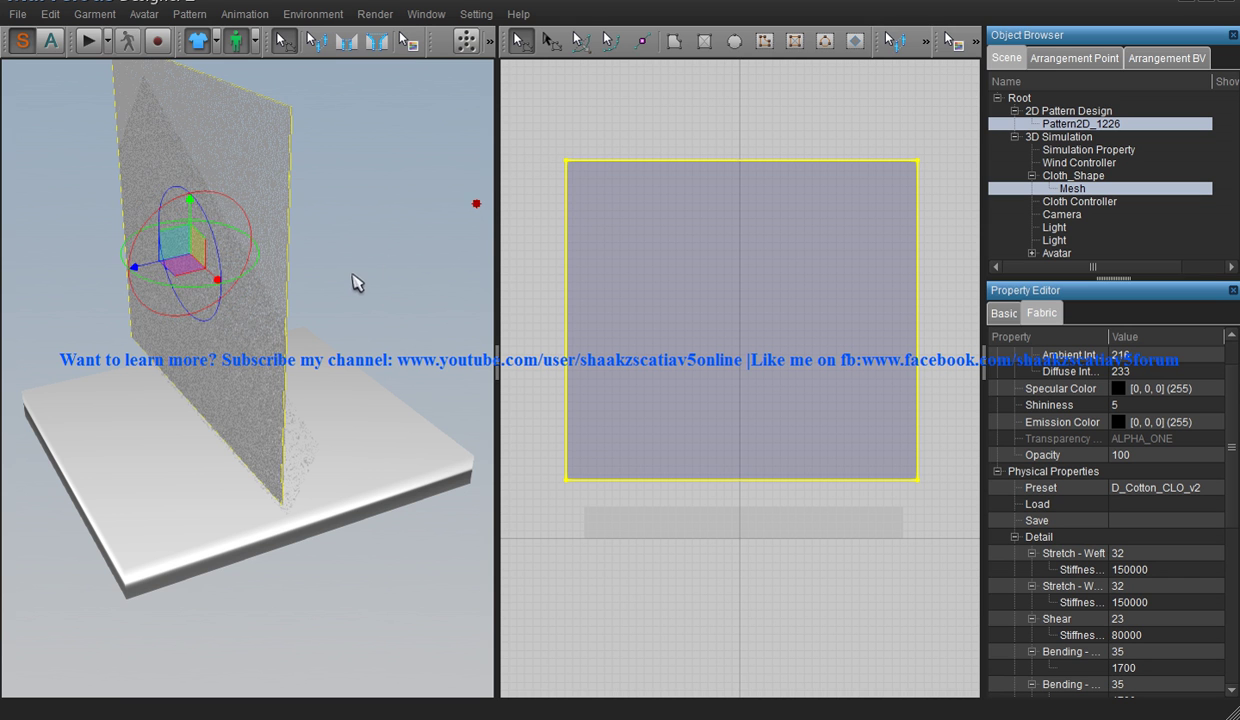
pyautogui.moveTo(244, 244); pyautogui.dragTo(151, 204, button='right')
pyautogui.moveTo(153, 205); pyautogui.dragTo(271, 174)
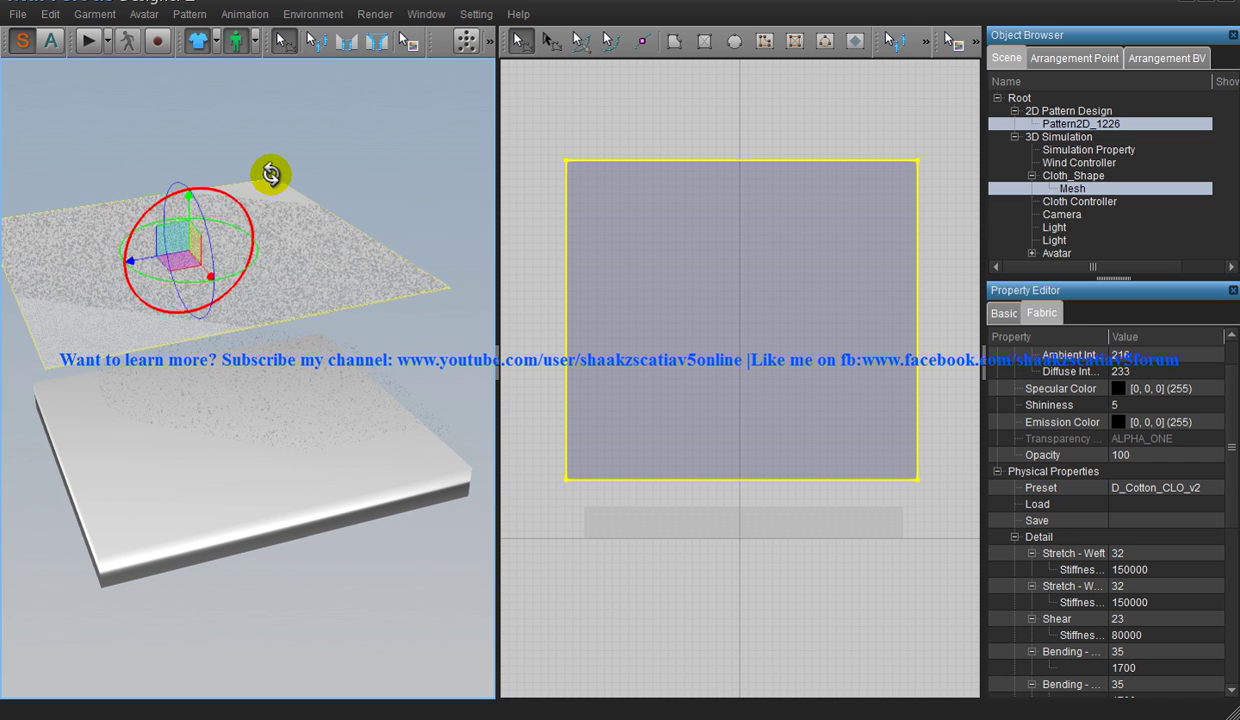
# - Move the flat cloth over the mattress plate, checking it from above
pyautogui.moveTo(235, 249); pyautogui.dragTo(148, 385, button='right')
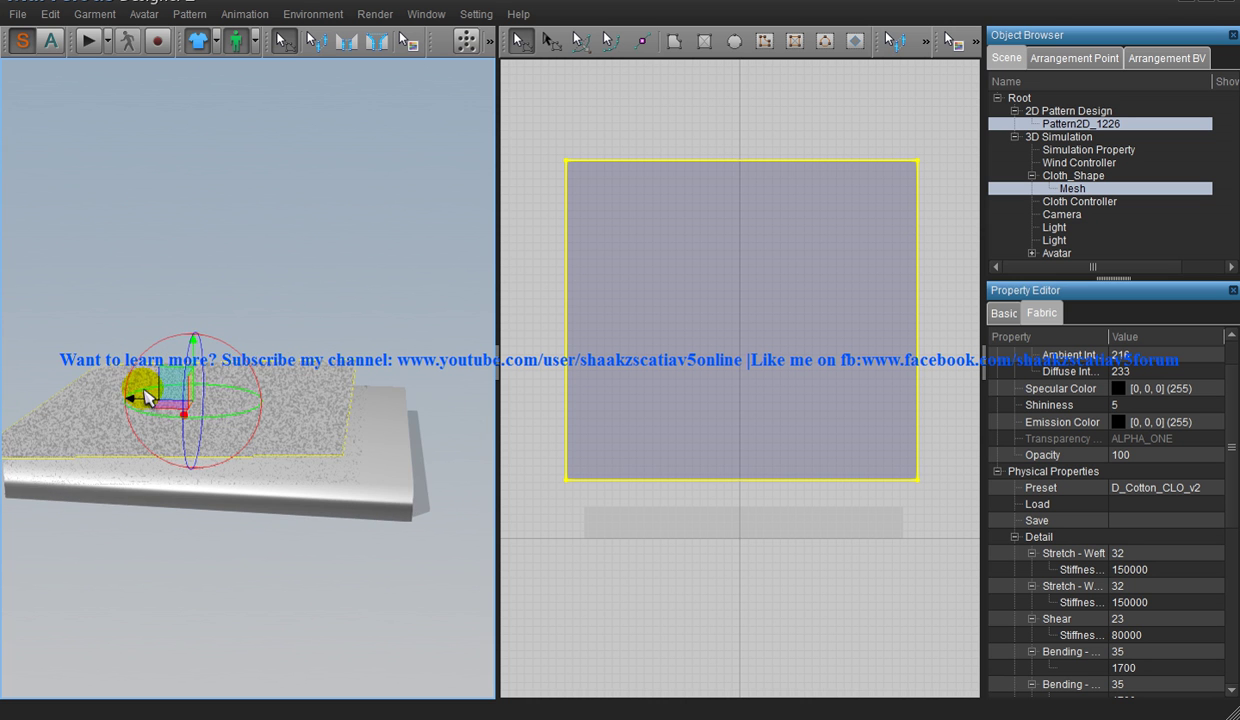
pyautogui.moveTo(143, 396); pyautogui.dragTo(194, 401)
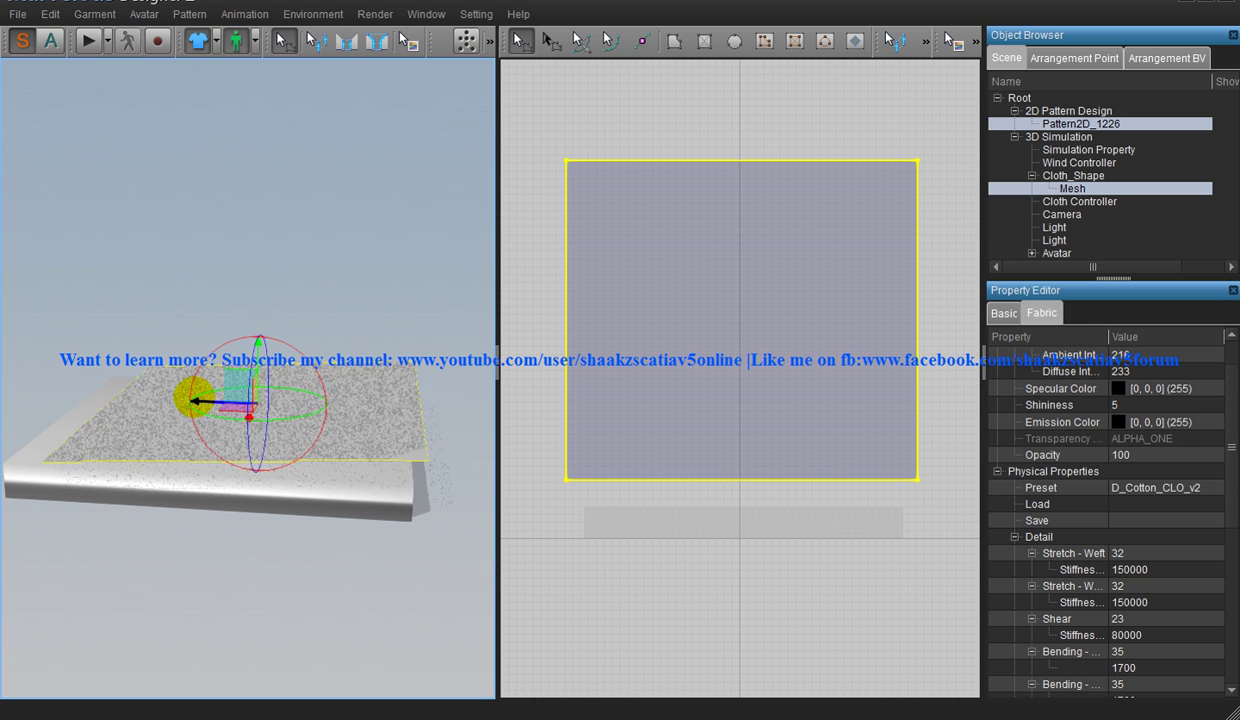
pyautogui.moveTo(190, 392); pyautogui.dragTo(355, 360, button='right')
pyautogui.moveTo(360, 414); pyautogui.dragTo(490, 335, button='right')
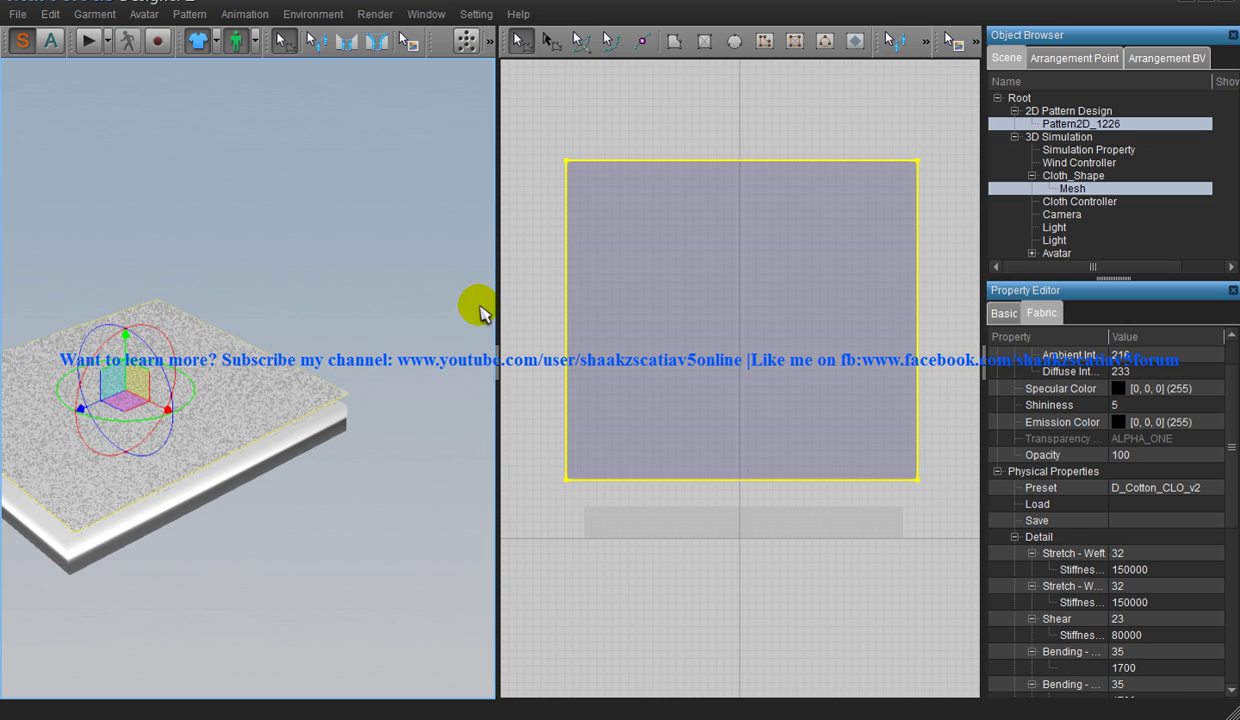
pyautogui.moveTo(612, 199); pyautogui.dragTo(581, 199, button='right')
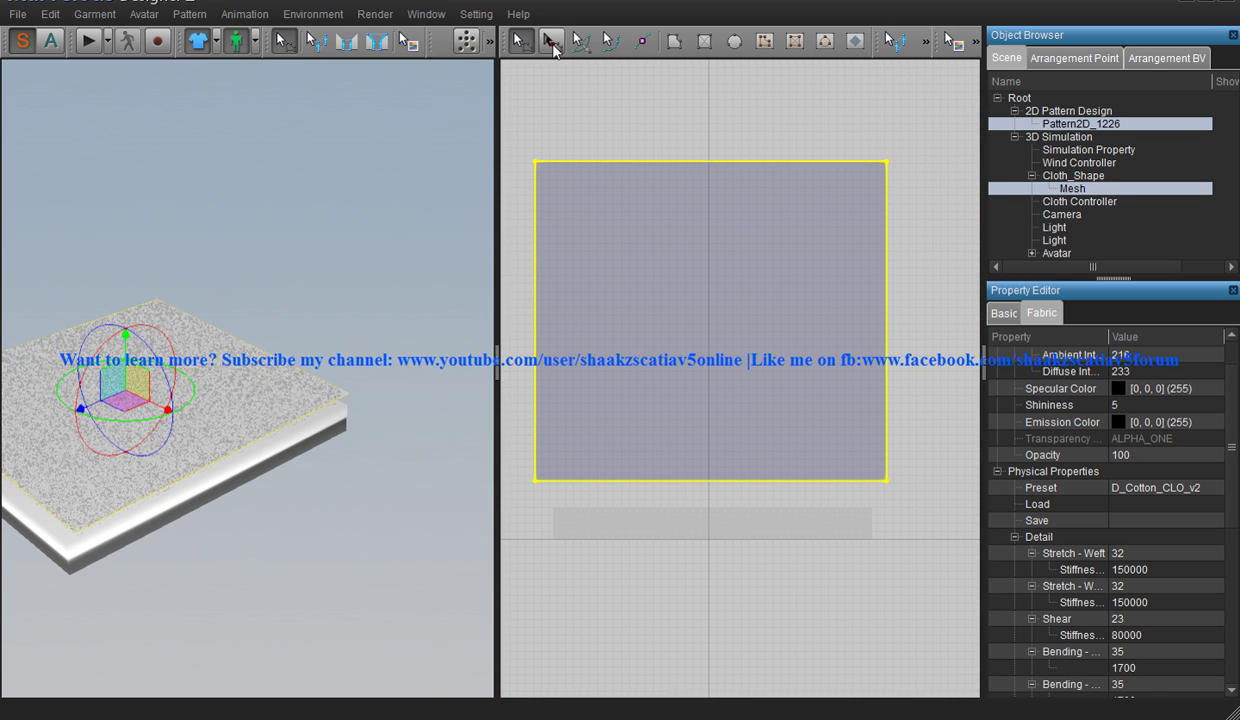
# - With Transform Pattern, drag the top and right-middle handles outward to enlarge the rectangle
pyautogui.click(552, 42)
pyautogui.moveTo(711, 144); pyautogui.dragTo(710, 116)
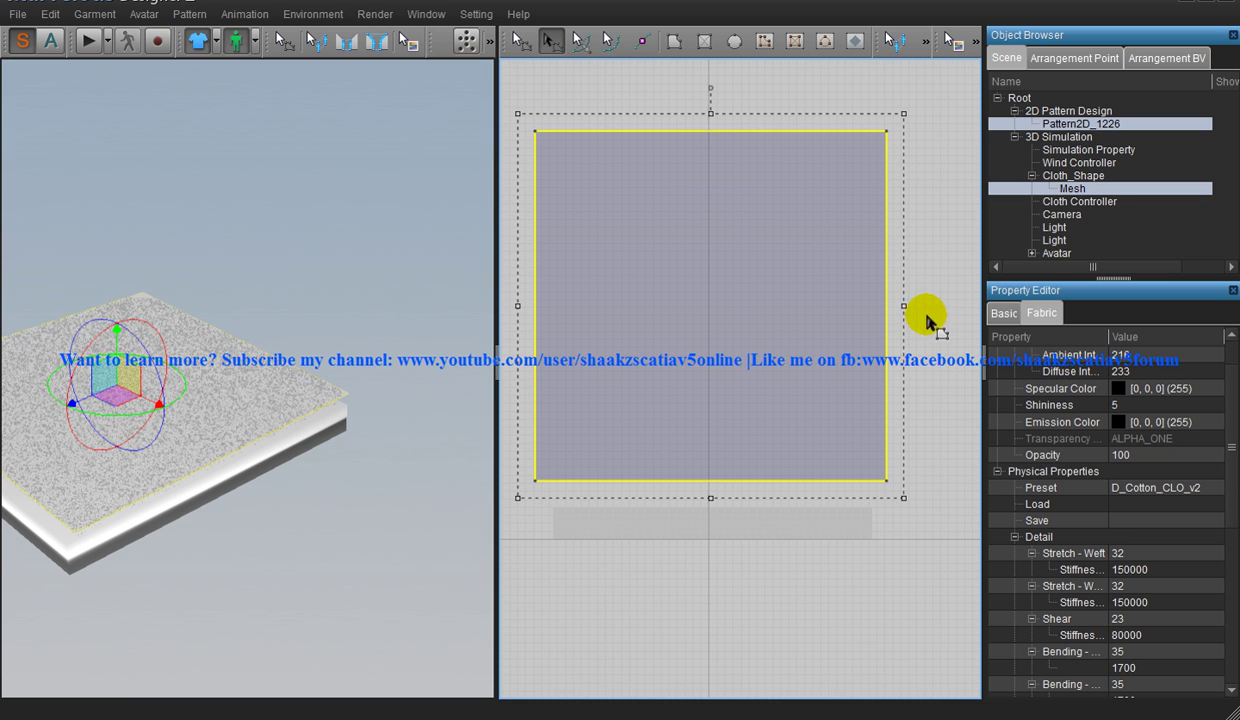
pyautogui.moveTo(904, 305); pyautogui.dragTo(923, 305)
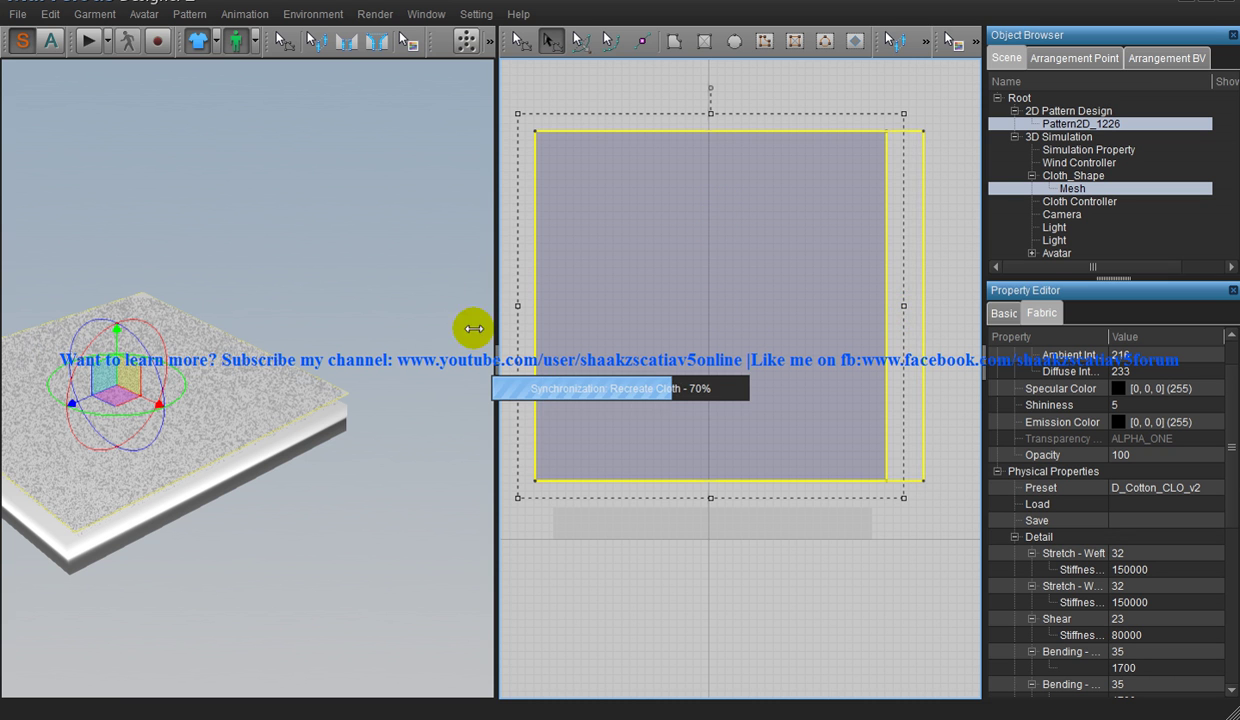
pyautogui.moveTo(324, 324); pyautogui.dragTo(250, 298, button='right')
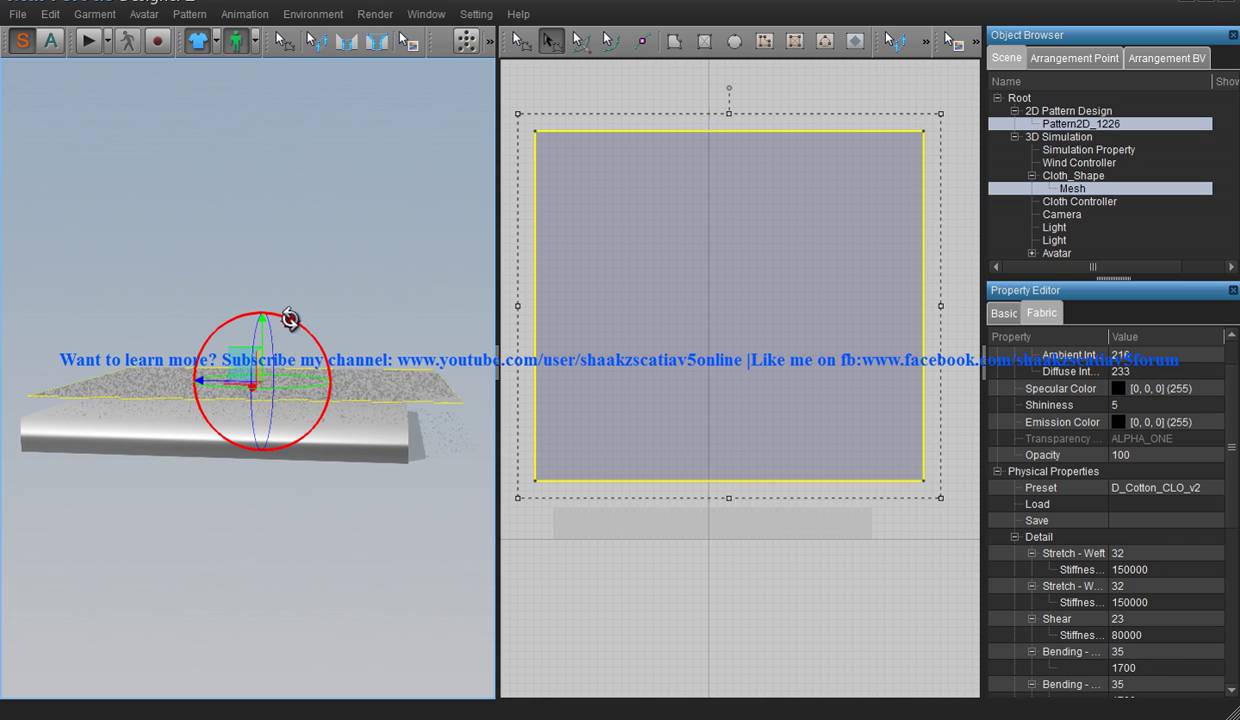
# - Rotate the cloth with the gizmo rings to line it up with the mattress
pyautogui.moveTo(289, 318); pyautogui.dragTo(291, 319)
pyautogui.moveTo(292, 313); pyautogui.dragTo(219, 380, button='right')
pyautogui.moveTo(219, 380)
pyautogui.mouseDown()
pyautogui.moveTo(200, 367)
pyautogui.moveTo(217, 361)
pyautogui.mouseUp()
pyautogui.moveTo(217, 361); pyautogui.dragTo(325, 336, button='right')
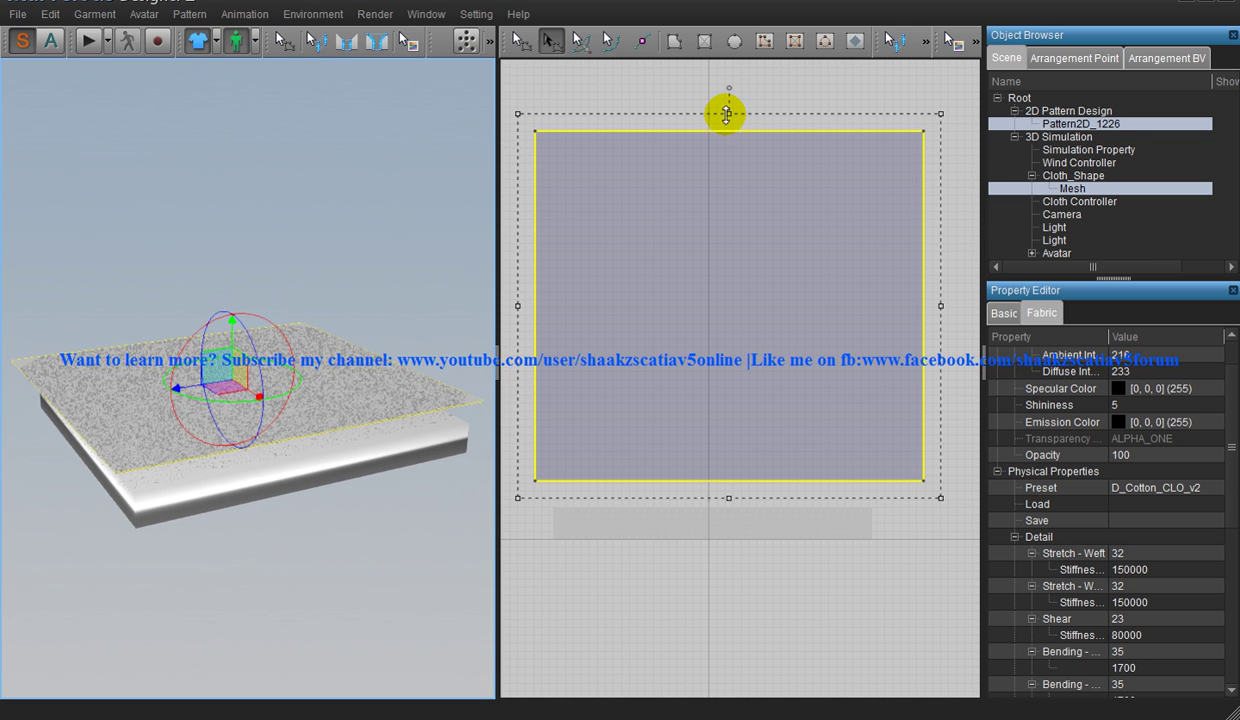
# - Extend the pattern's top, right and left edges so the sheet overhangs every mattress edge
pyautogui.moveTo(727, 113); pyautogui.dragTo(722, 106)
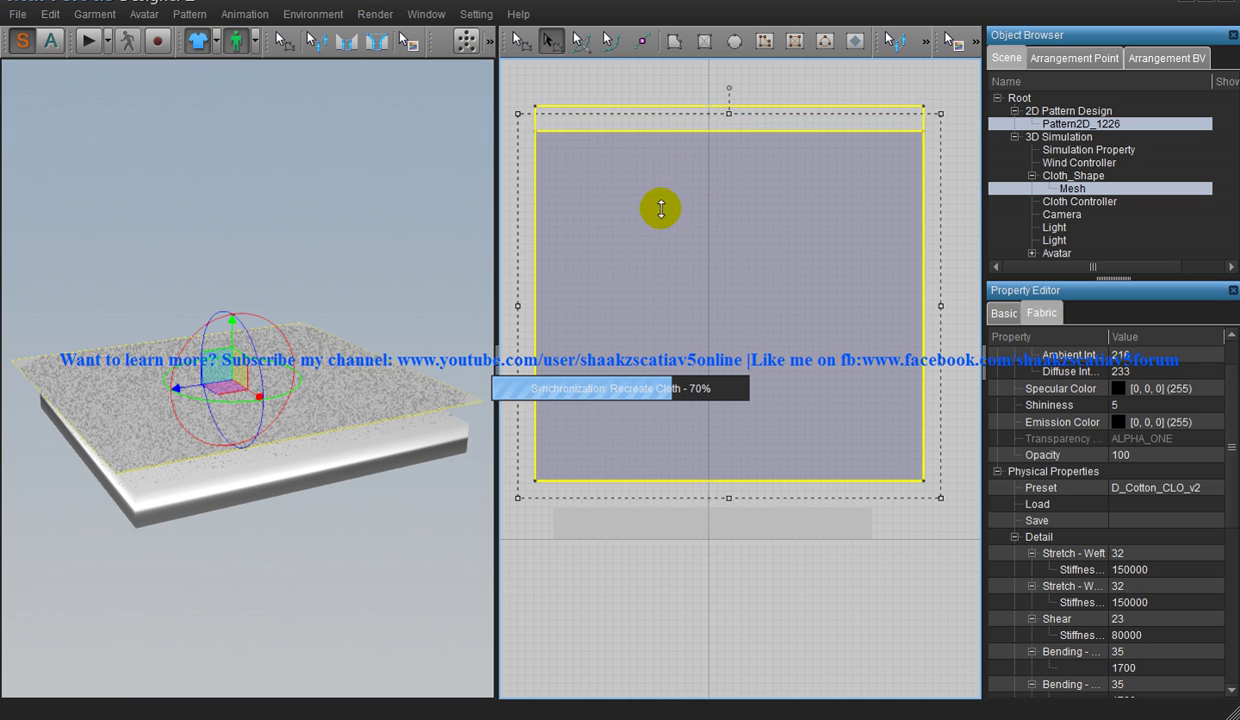
pyautogui.moveTo(144, 321); pyautogui.dragTo(387, 324, button='right')
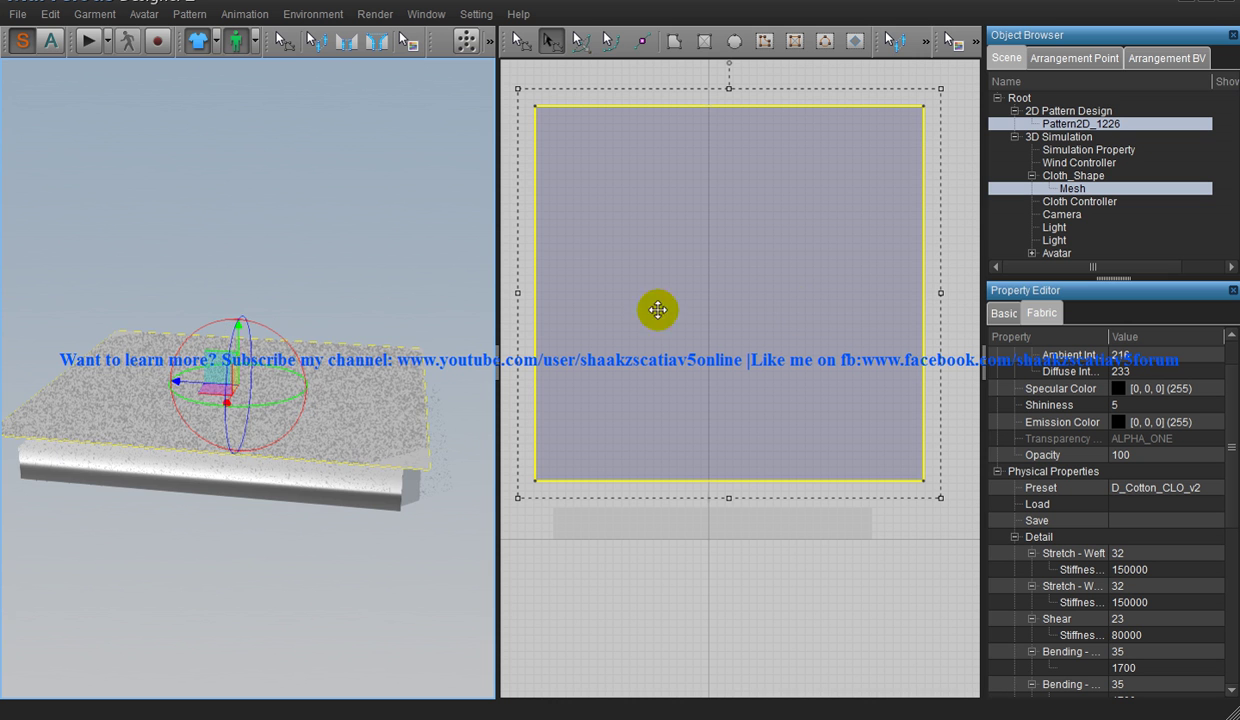
pyautogui.moveTo(941, 293); pyautogui.dragTo(968, 293)
pyautogui.moveTo(424, 376); pyautogui.dragTo(333, 338, button='right')
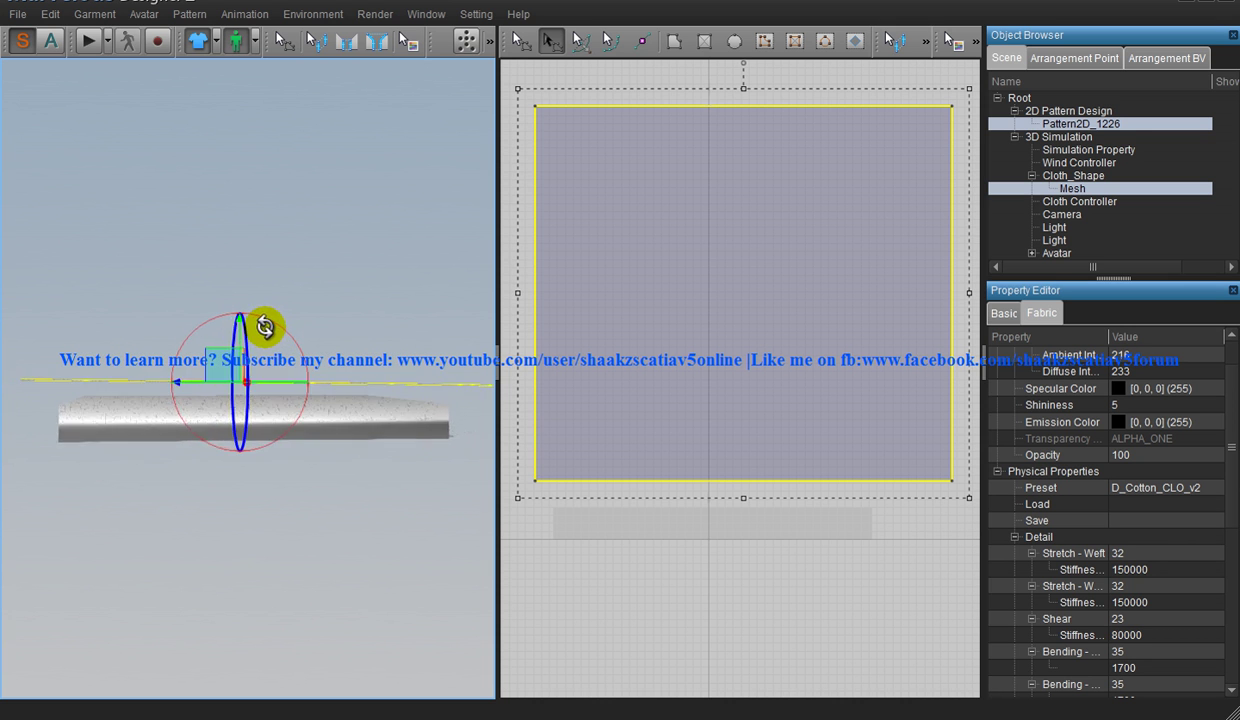
pyautogui.moveTo(355, 361); pyautogui.dragTo(278, 343, button='right')
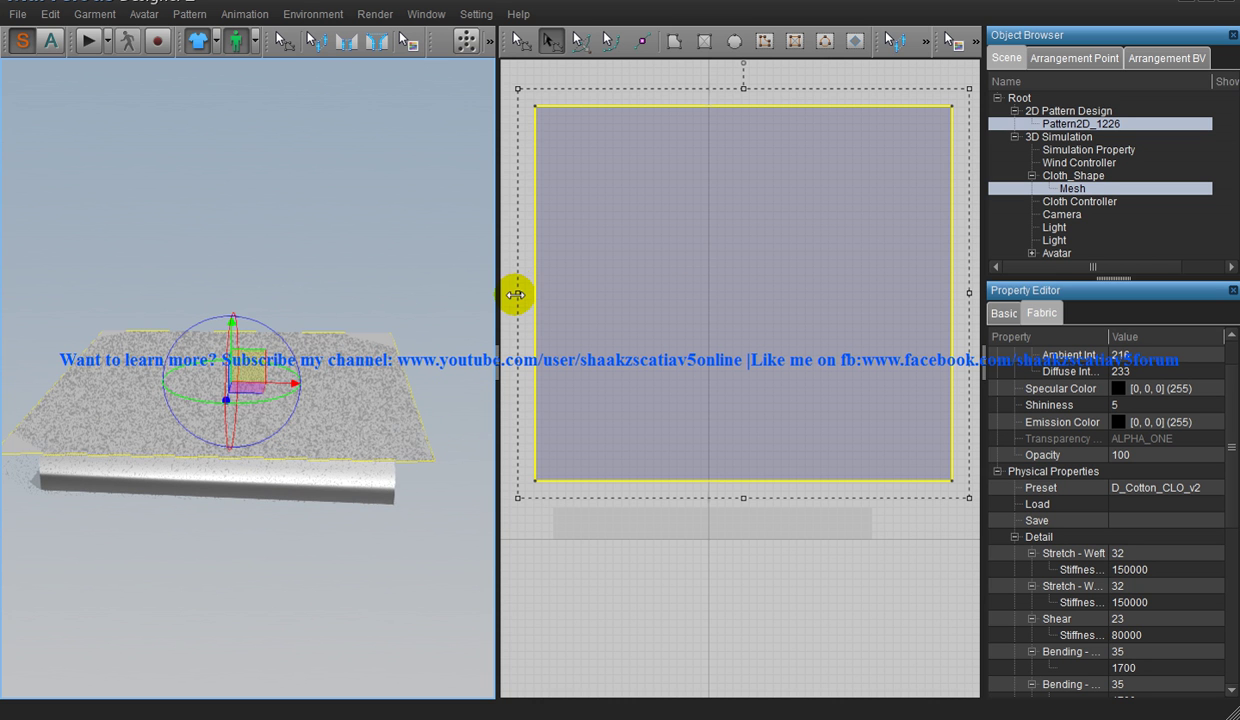
pyautogui.moveTo(515, 293); pyautogui.dragTo(506, 289)
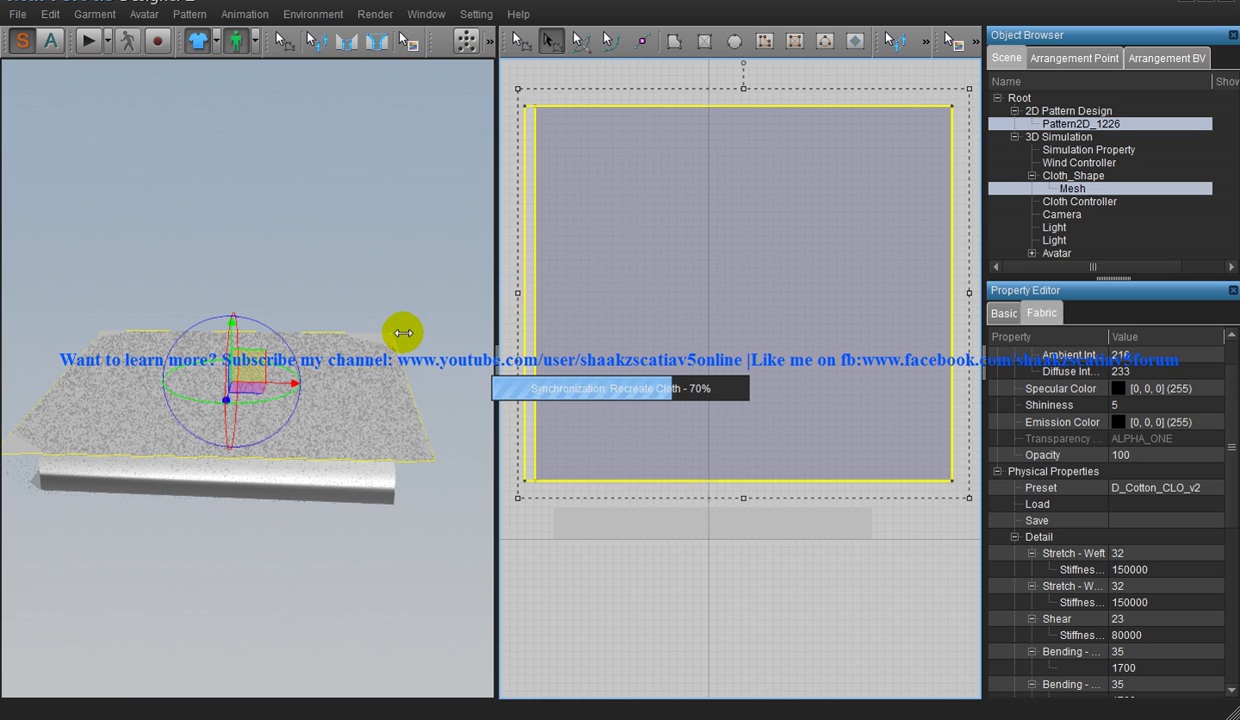
pyautogui.moveTo(163, 376); pyautogui.dragTo(195, 345, button='right')
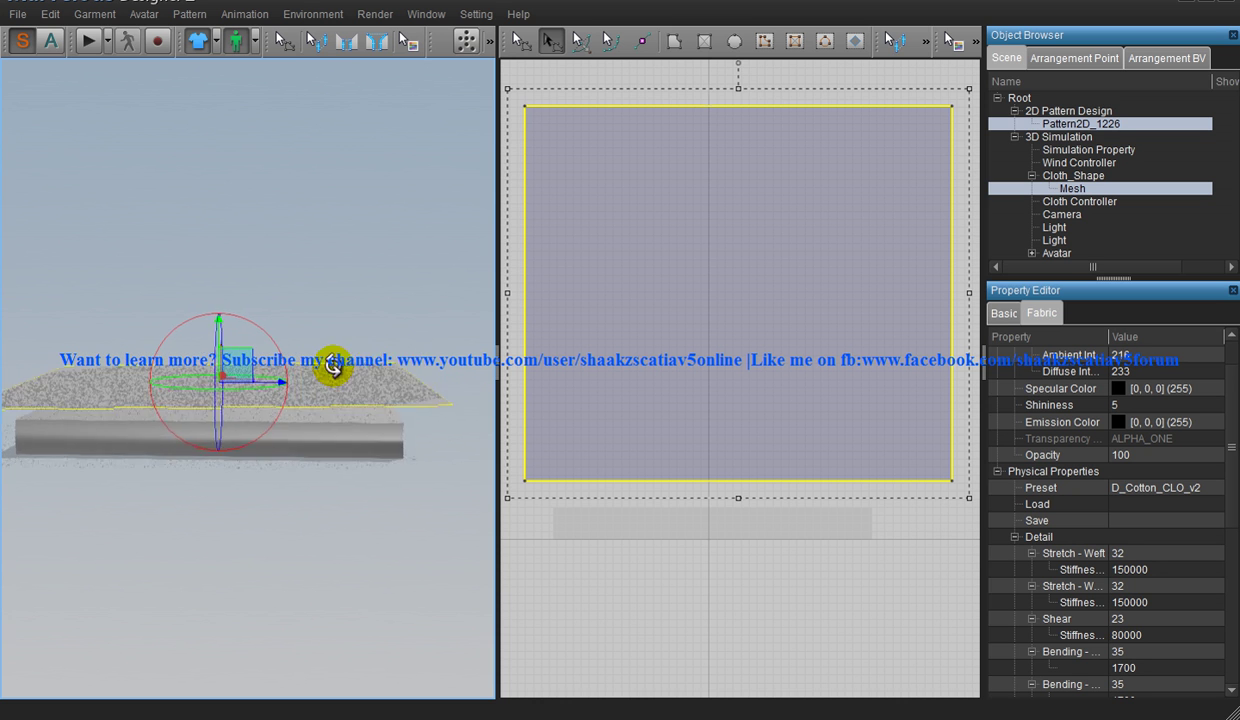
pyautogui.moveTo(236, 397); pyautogui.dragTo(301, 375, button='right')
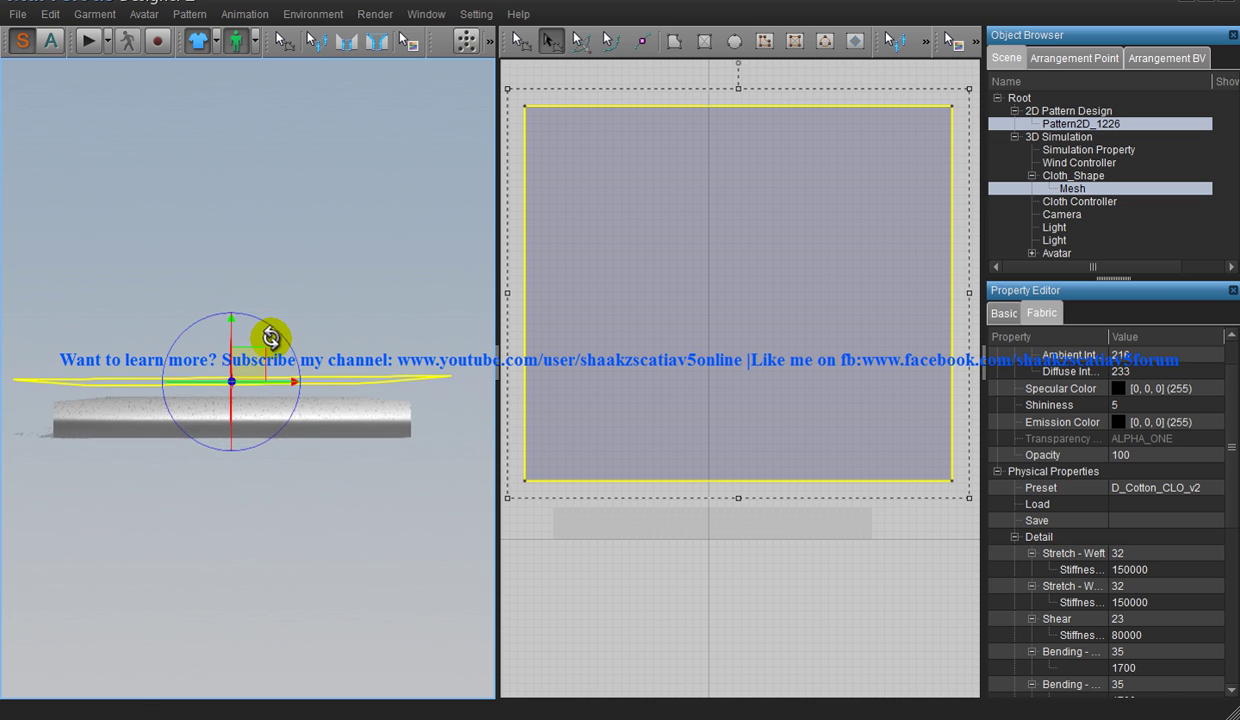
pyautogui.moveTo(292, 358); pyautogui.dragTo(223, 141, button='right')
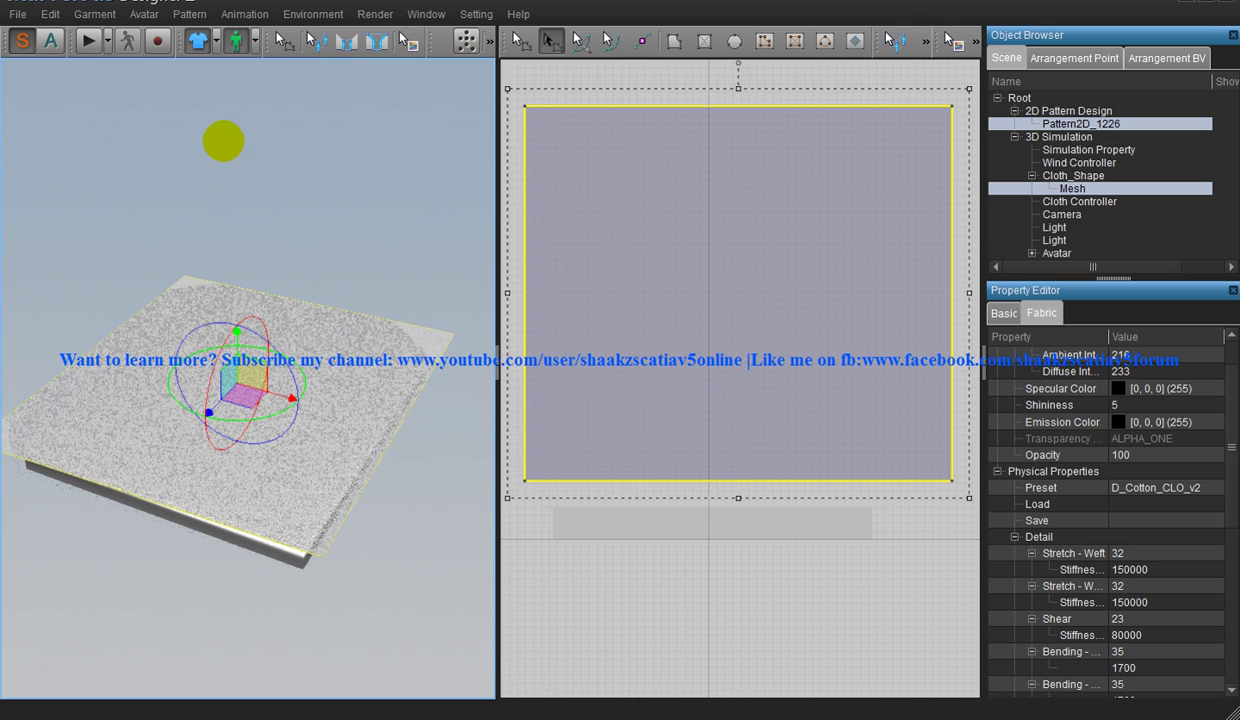
# - Set the cloth Rendering Style to Thick Textured Surface
pyautogui.click(215, 42)
pyautogui.moveTo(268, 163)
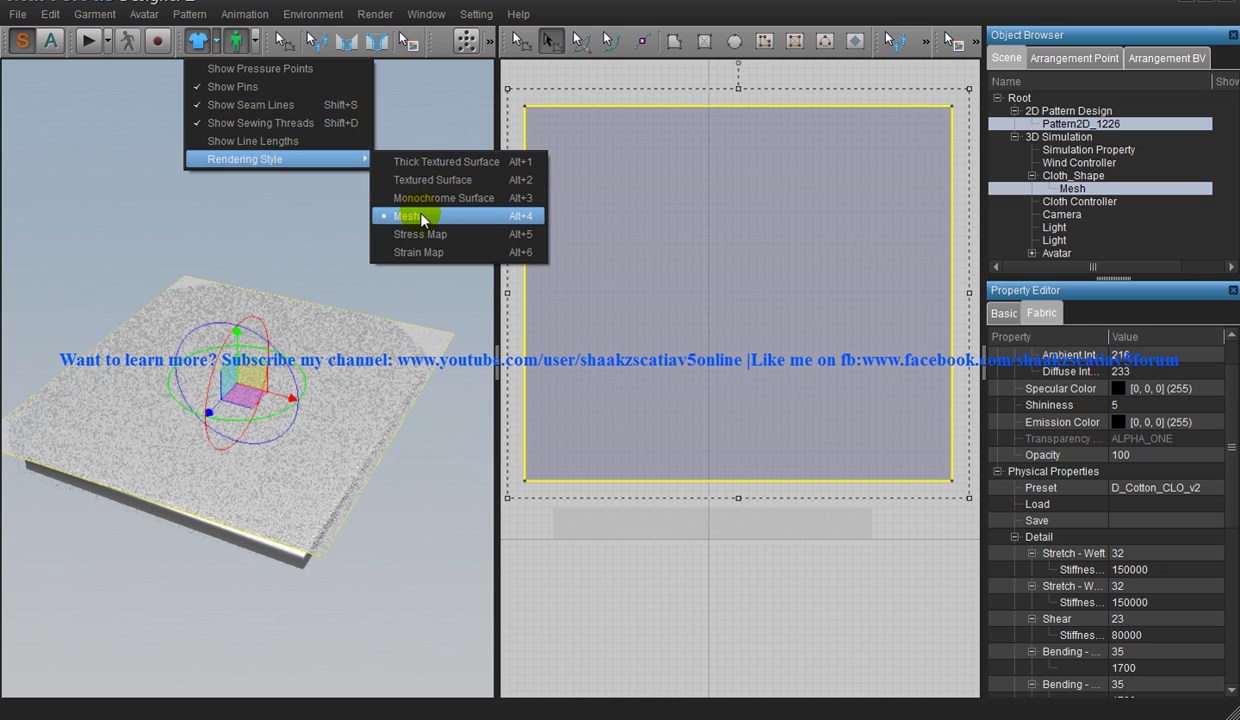
pyautogui.click(456, 161)
pyautogui.moveTo(360, 277)
pyautogui.mouseDown(button='right')
pyautogui.moveTo(338, 263)
pyautogui.moveTo(358, 298)
pyautogui.mouseUp(button='right')
# - Set Pattern2D_1226's Particle Distance to 20 in the Basic properties
pyautogui.click(1127, 567)
pyautogui.click(1004, 313)
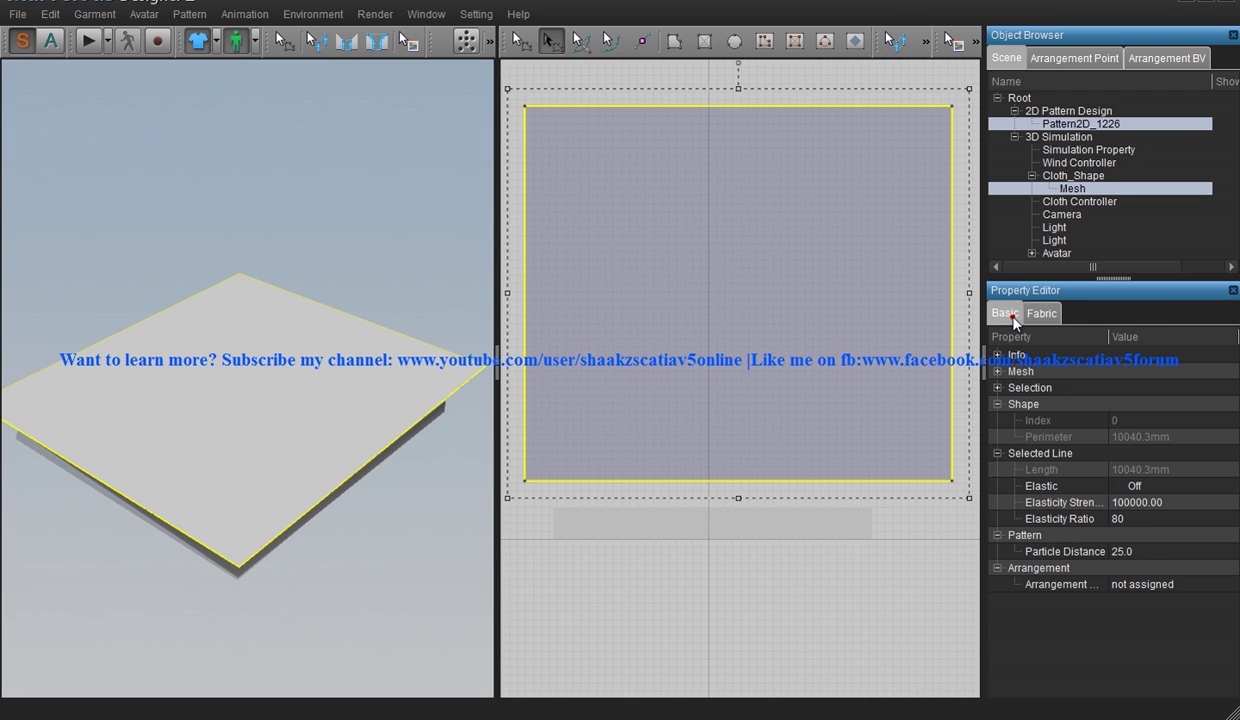
pyautogui.click(1138, 550)
pyautogui.write('20')
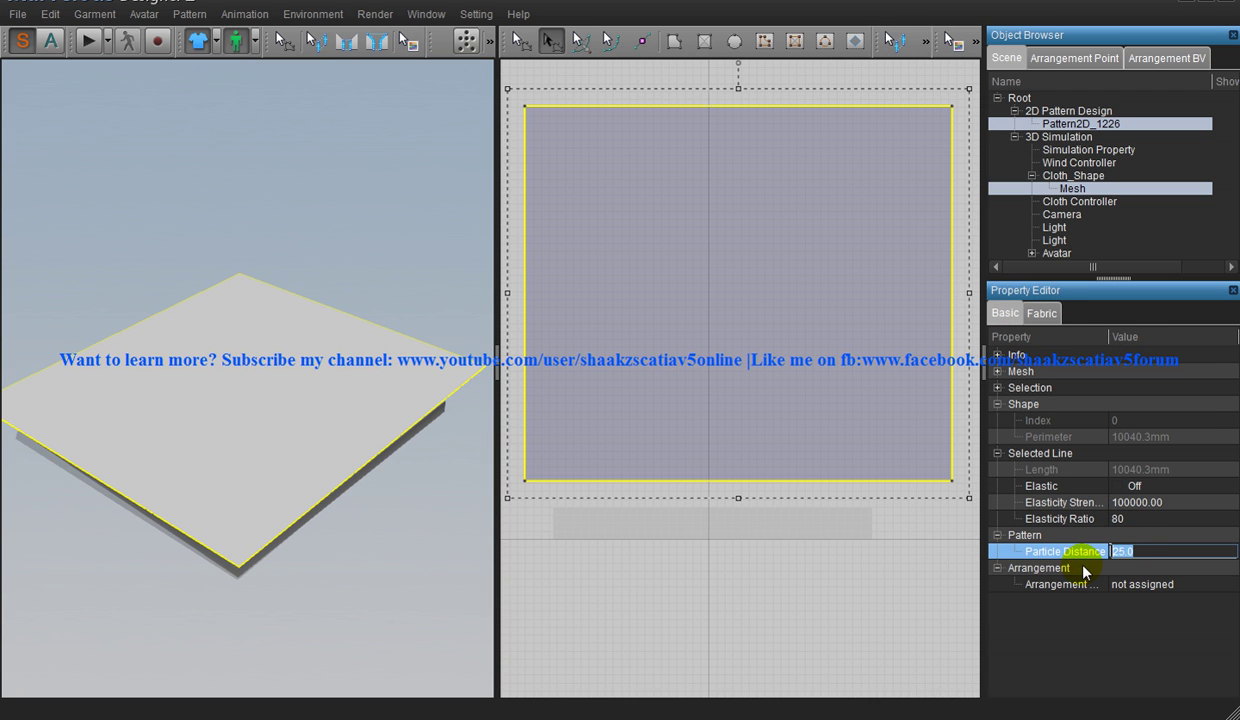
pyautogui.press('Return')
pyautogui.click(320, 340)
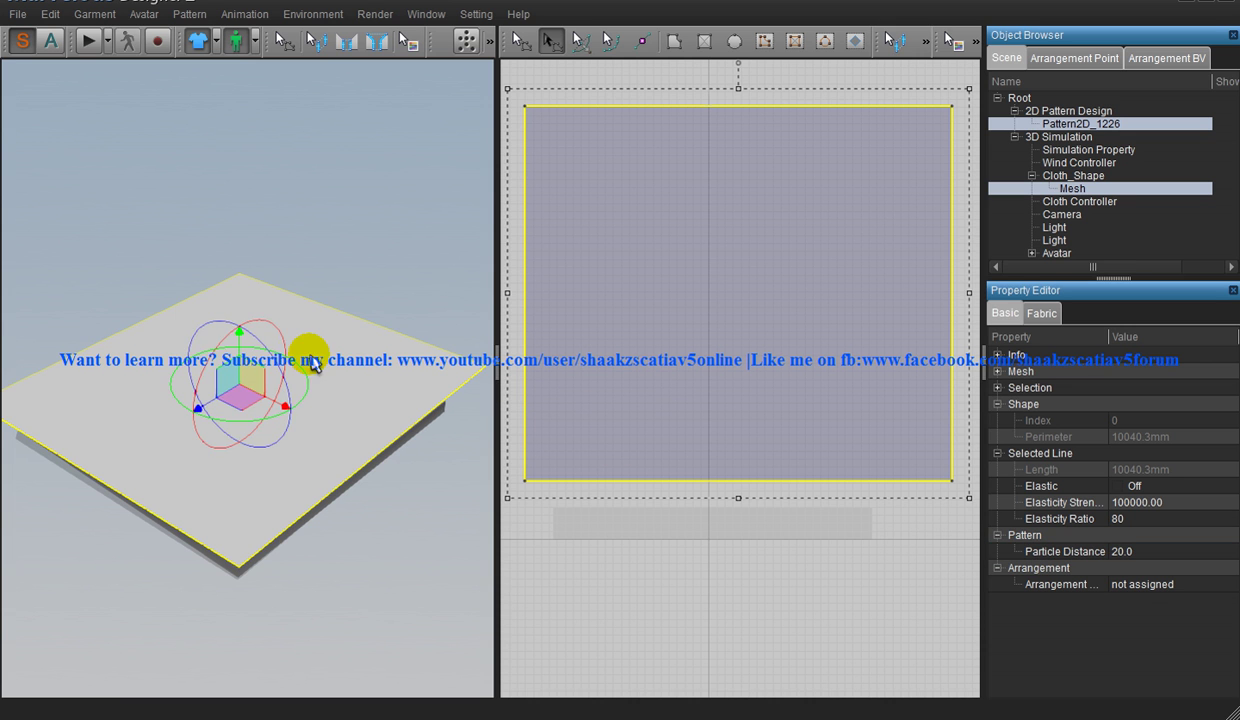
pyautogui.moveTo(328, 350)
pyautogui.mouseDown()
pyautogui.moveTo(318, 277)
pyautogui.moveTo(332, 327)
pyautogui.mouseUp()
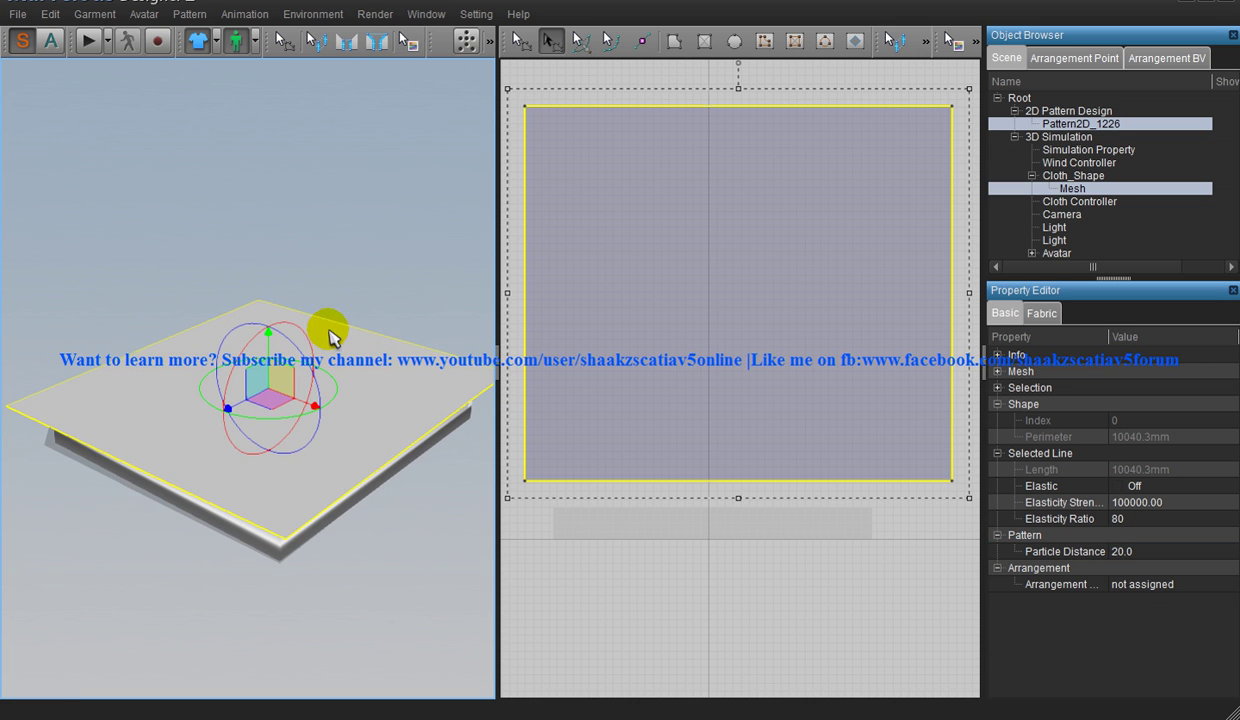
# - Run the simulation so the sheet falls onto the mattress
pyautogui.click(88, 45)
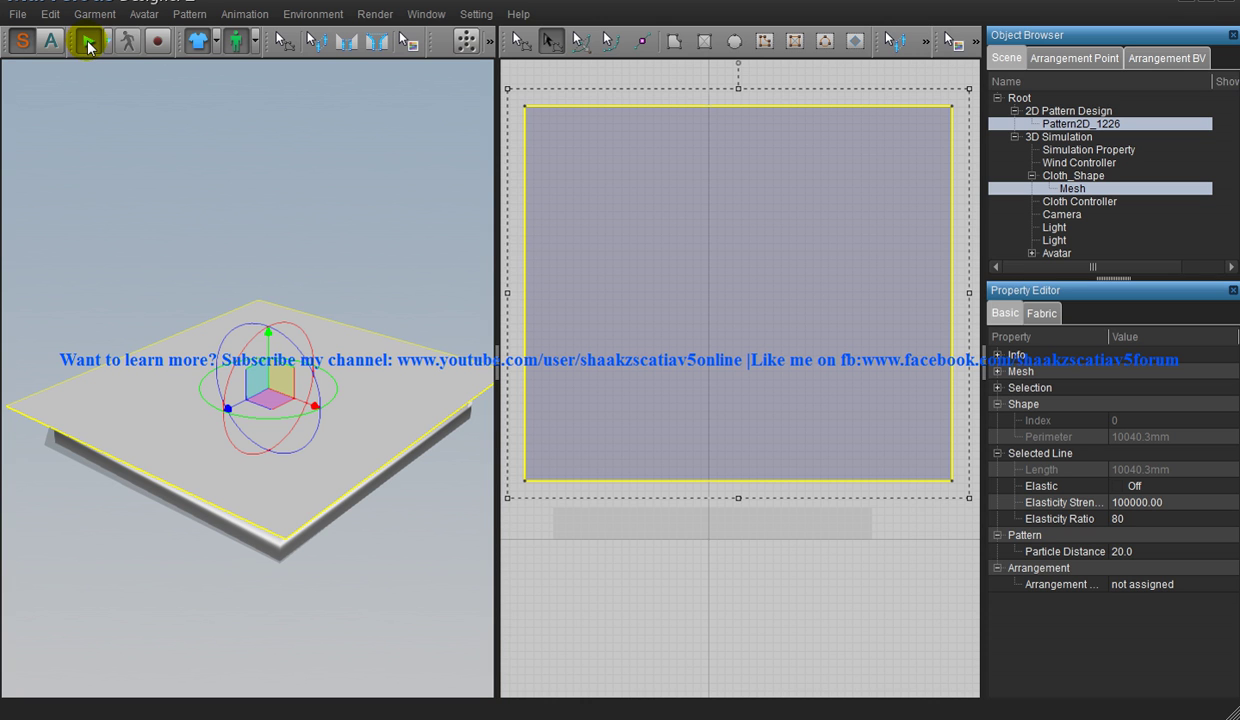